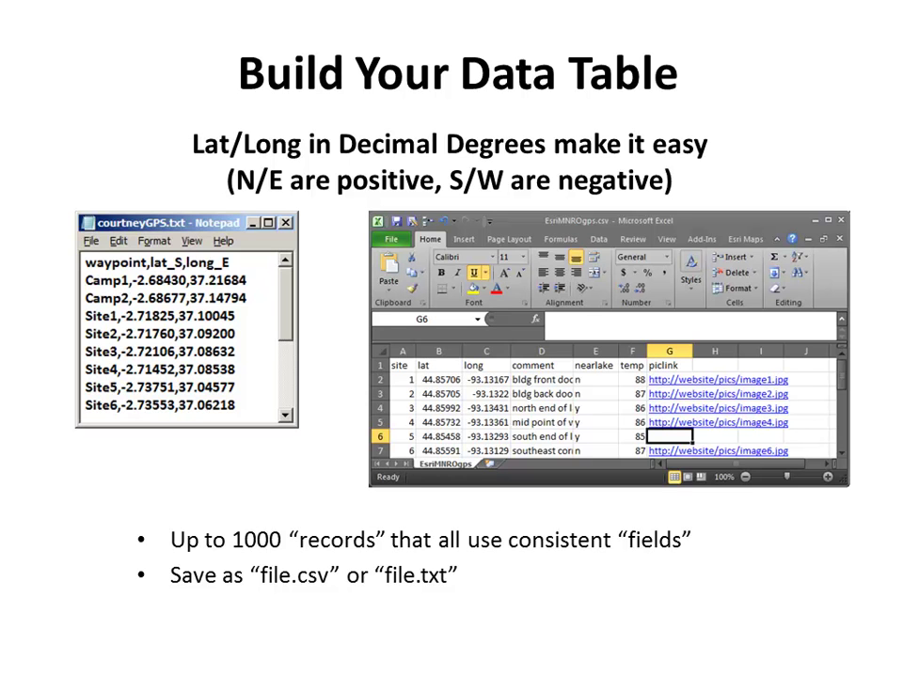
- Advance to the slide on collecting GPS data
{"action": "key", "text": "Right"}
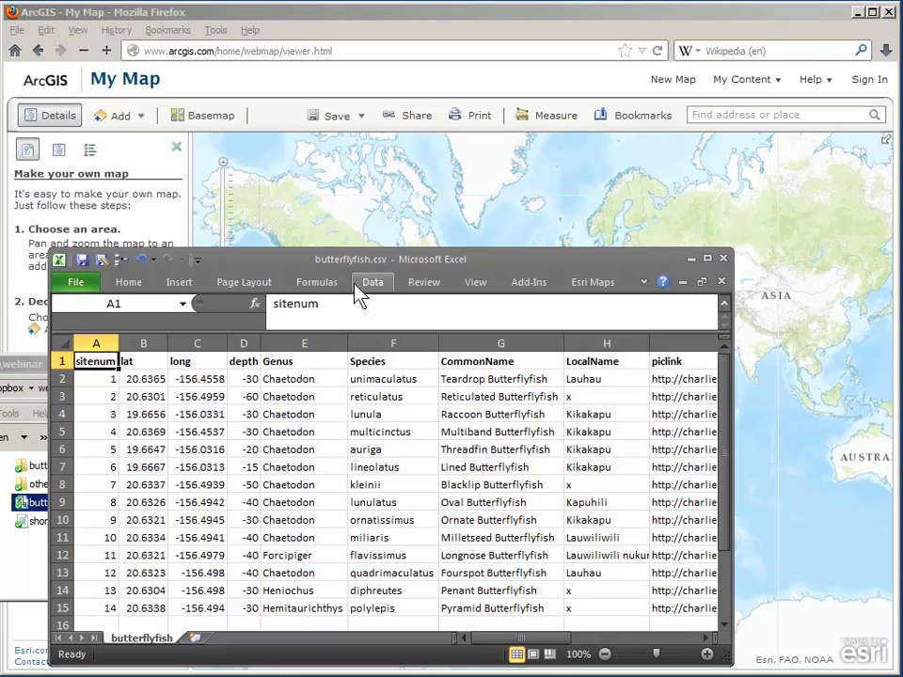
- Drop butterflyfish.csv onto the map and open a sighting's popup off Hawaii island
{"action": "left_click", "coordinate": [724, 257]}
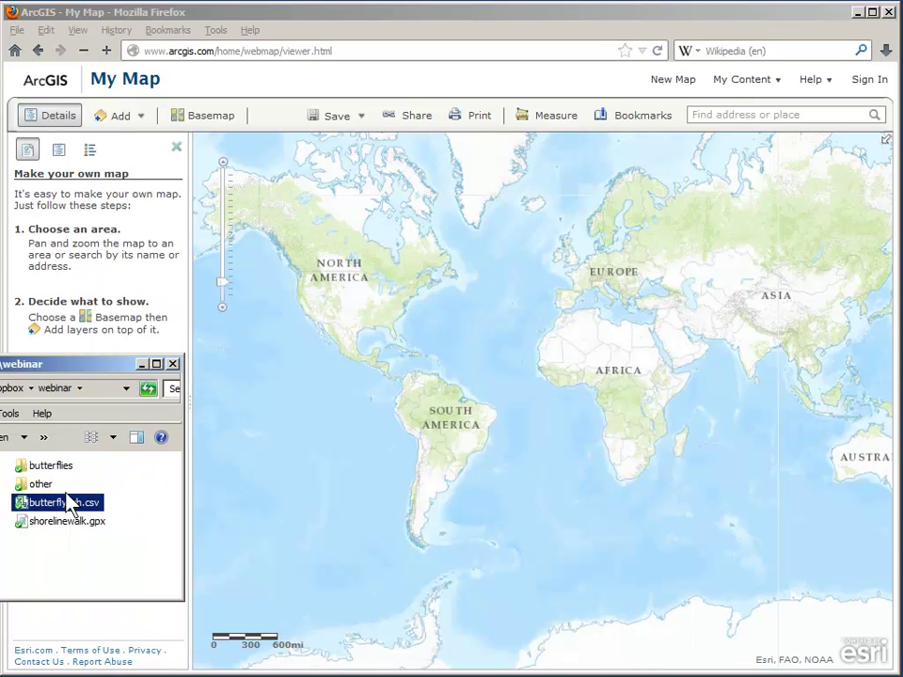
{"action": "left_click_drag", "start_coordinate": [57, 504], "coordinate": [336, 428]}
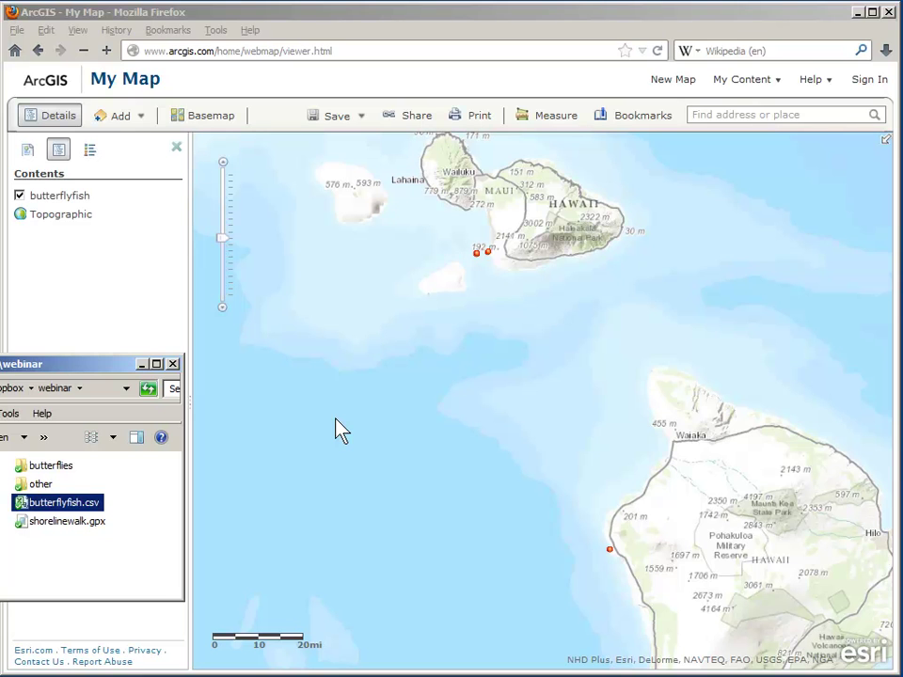
{"action": "left_click", "coordinate": [609, 550]}
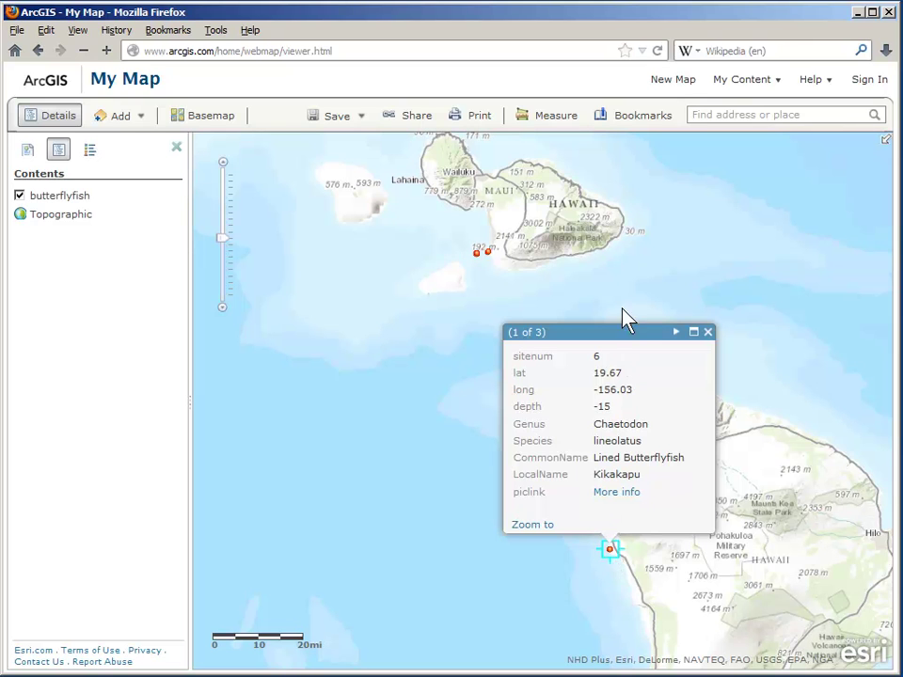
- Page to the third overlapping sighting, Threadfin Butterflyfish, and view its photo
{"action": "left_click", "coordinate": [675, 335]}
{"action": "left_click", "coordinate": [676, 335]}
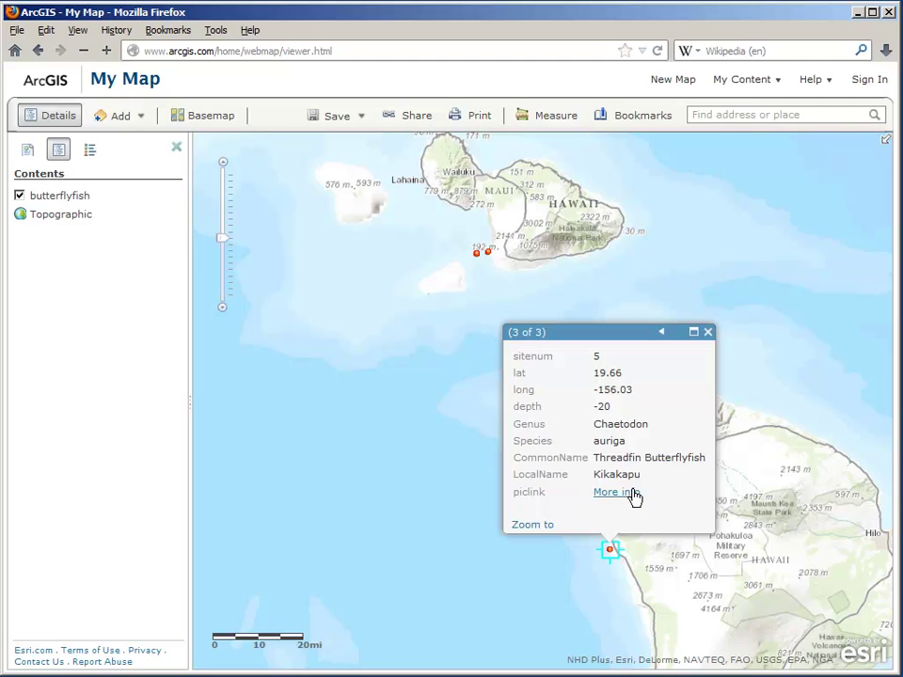
{"action": "left_click", "coordinate": [628, 495]}
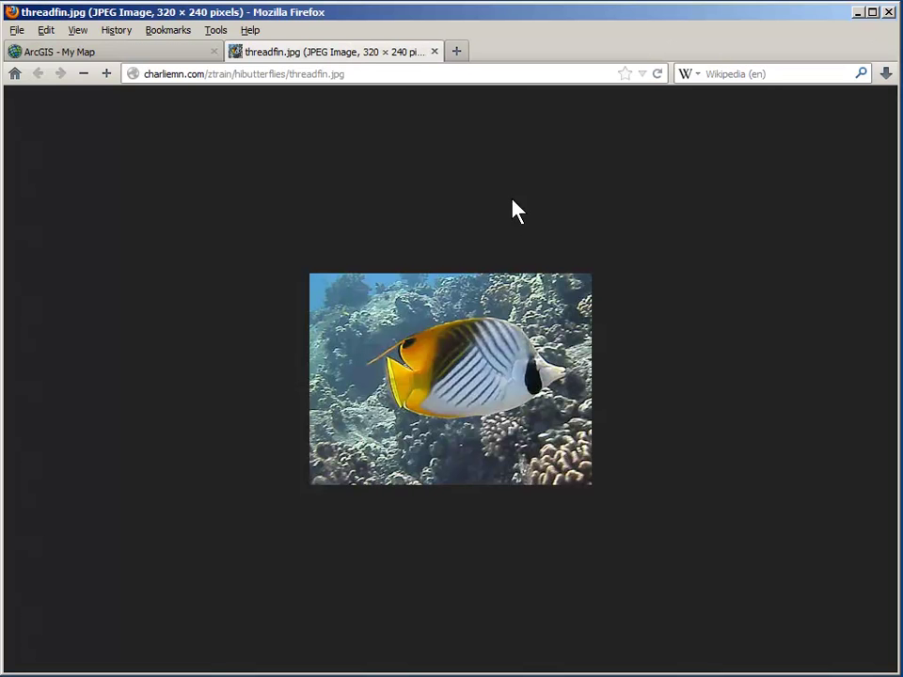
{"action": "left_click", "coordinate": [434, 53]}
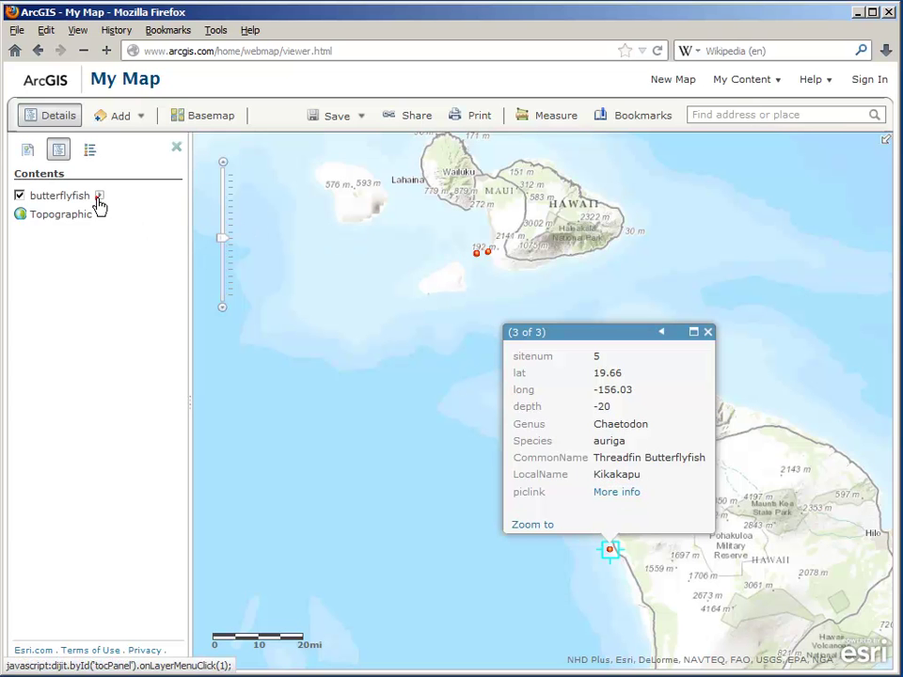
{"action": "left_click", "coordinate": [98, 195]}
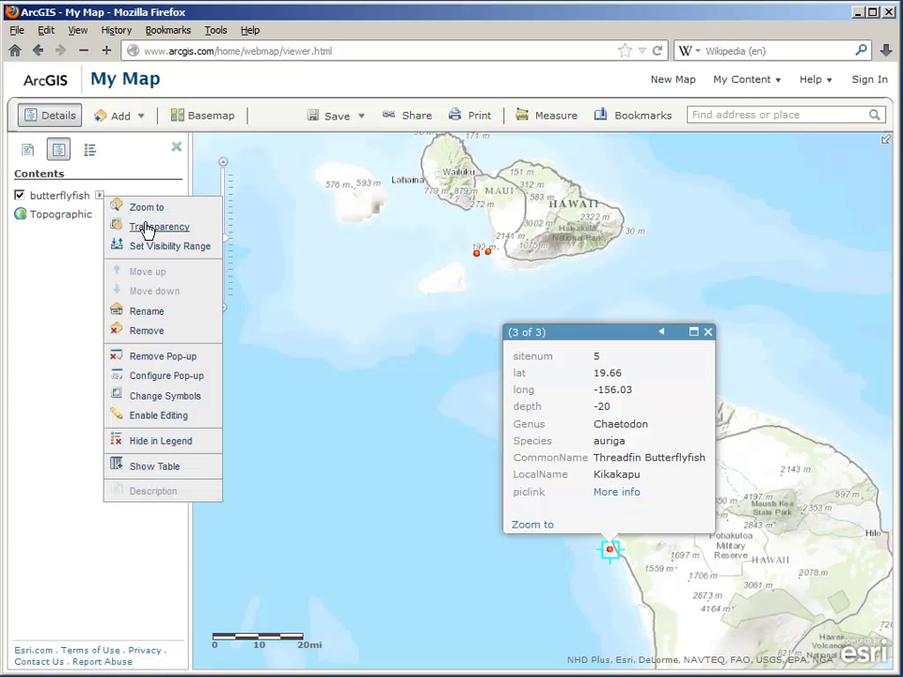
- Review the 14-feature butterflyfish attribute table, then close it and the sighting popup
{"action": "left_click", "coordinate": [143, 468]}
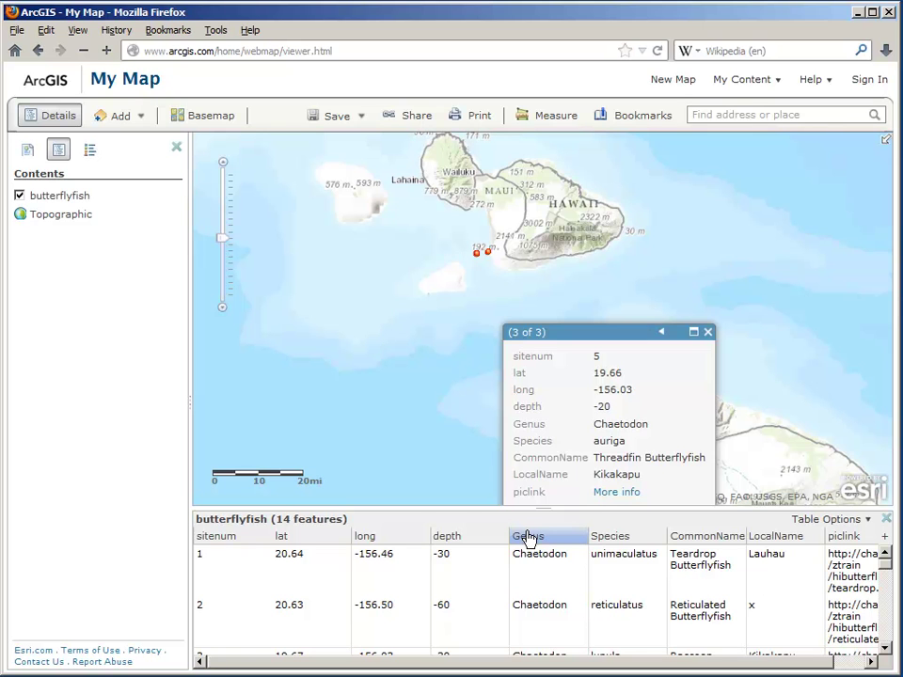
{"action": "left_click", "coordinate": [886, 519]}
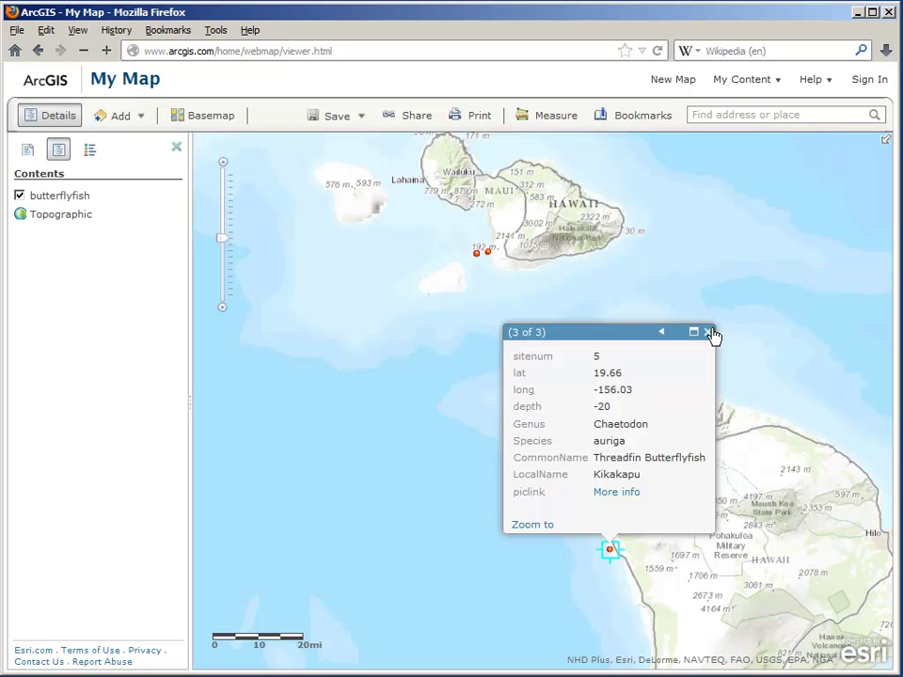
{"action": "left_click", "coordinate": [711, 332]}
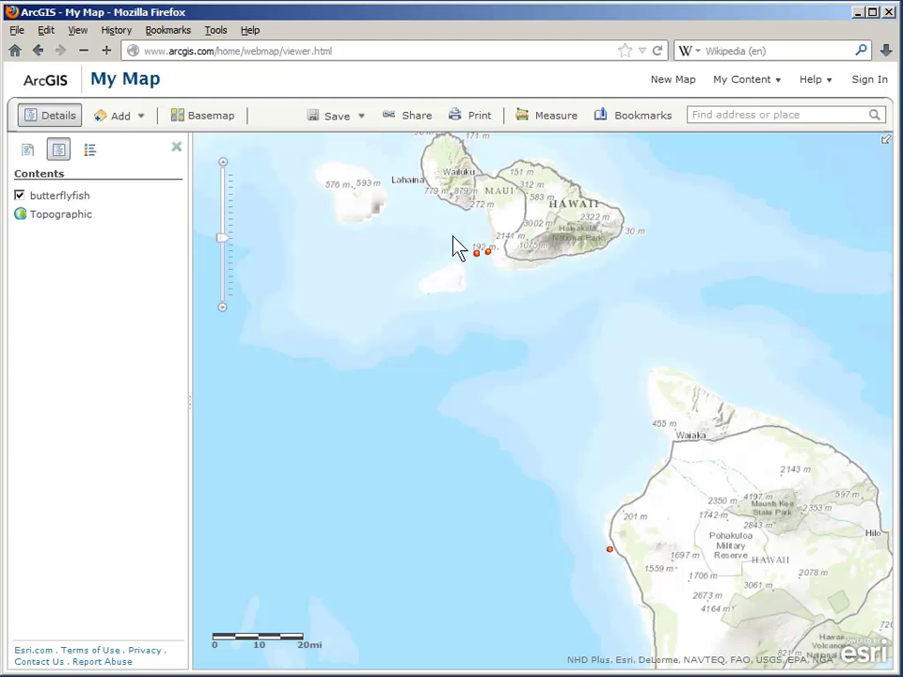
- Zoom in on the sighting cluster near Maui until Molokini fills the map
{"action": "left_click_drag", "start_coordinate": [449, 230], "coordinate": [504, 269]}
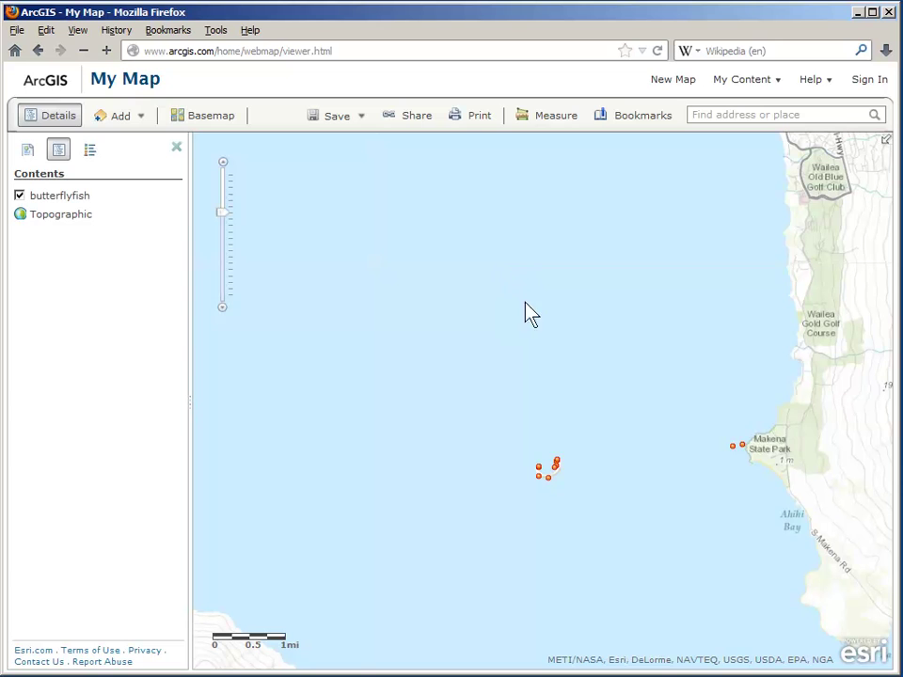
{"action": "left_click_drag", "start_coordinate": [522, 453], "coordinate": [568, 485]}
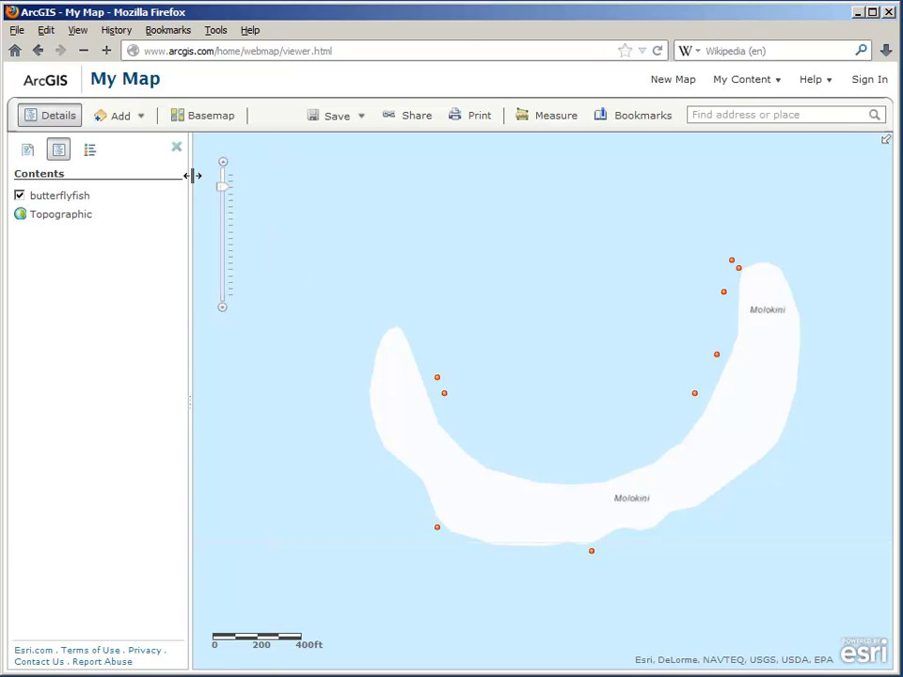
{"action": "left_click", "coordinate": [100, 199]}
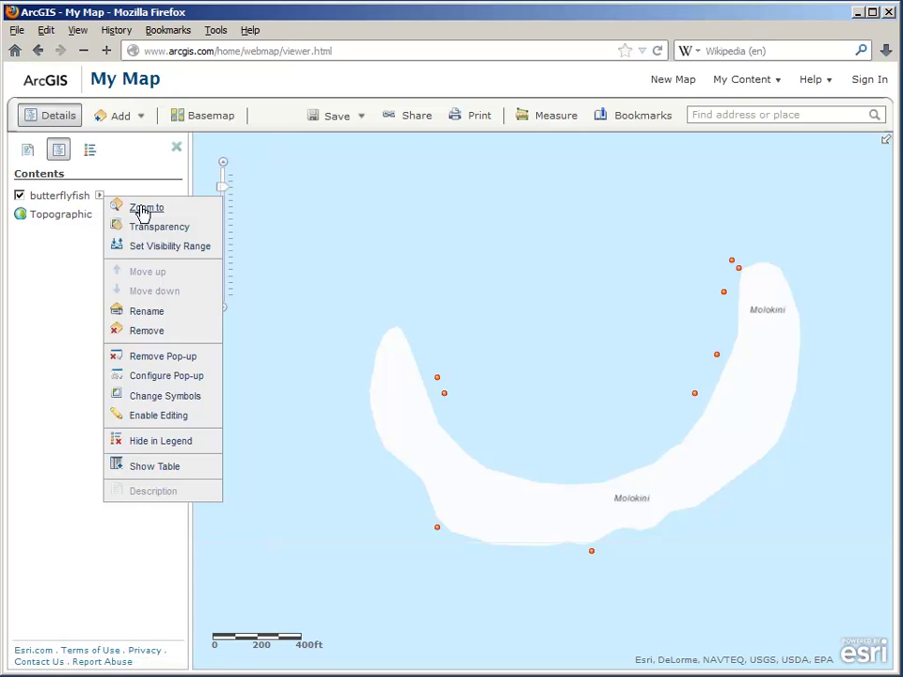
- Symbolize the butterflyfish points by unique Genus values with a dark multicolour palette
{"action": "left_click", "coordinate": [153, 398]}
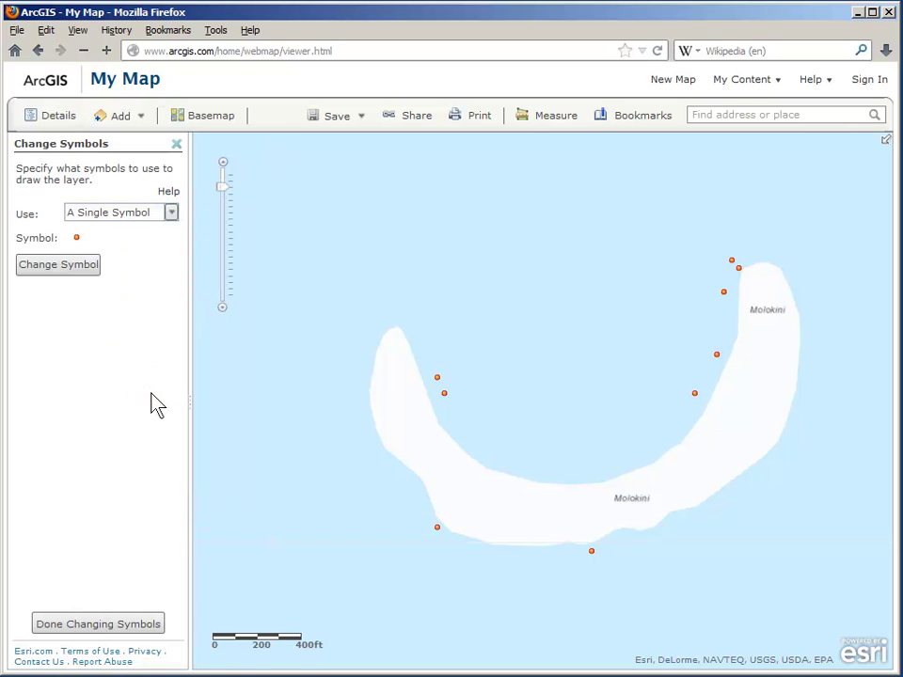
{"action": "left_click", "coordinate": [172, 214]}
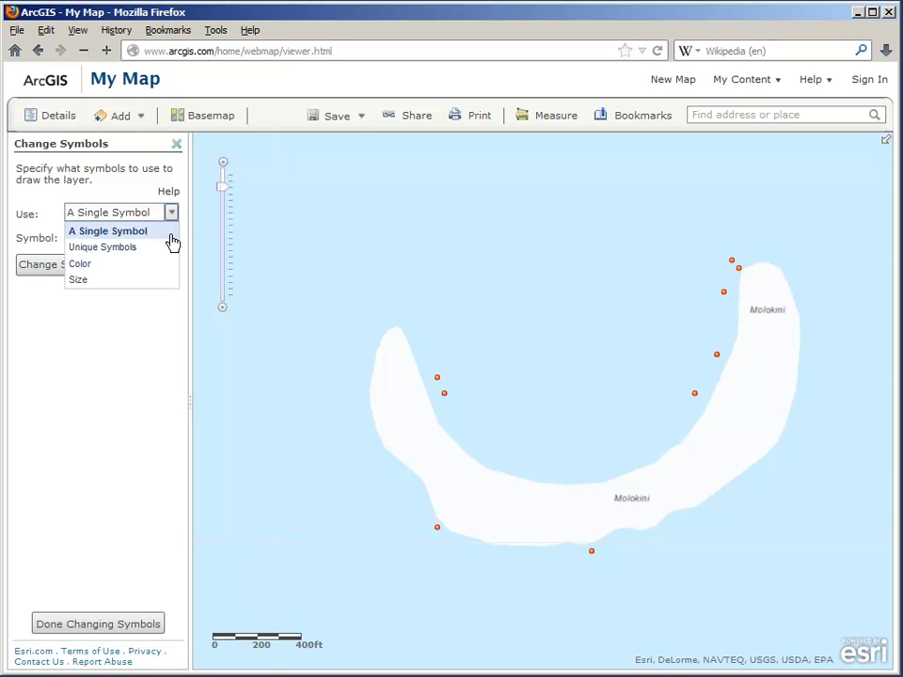
{"action": "left_click", "coordinate": [160, 247]}
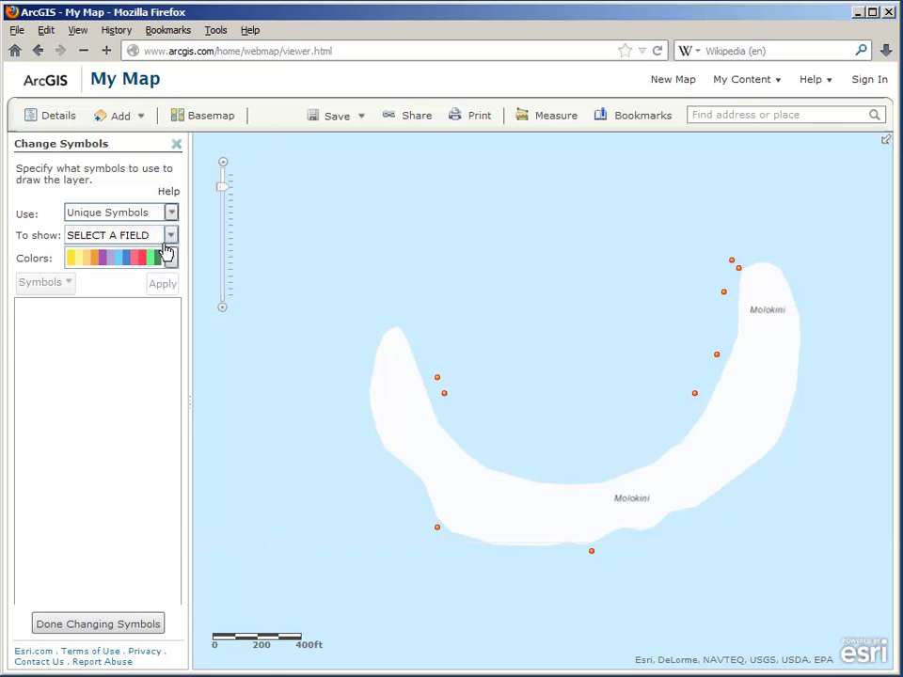
{"action": "left_click", "coordinate": [170, 236]}
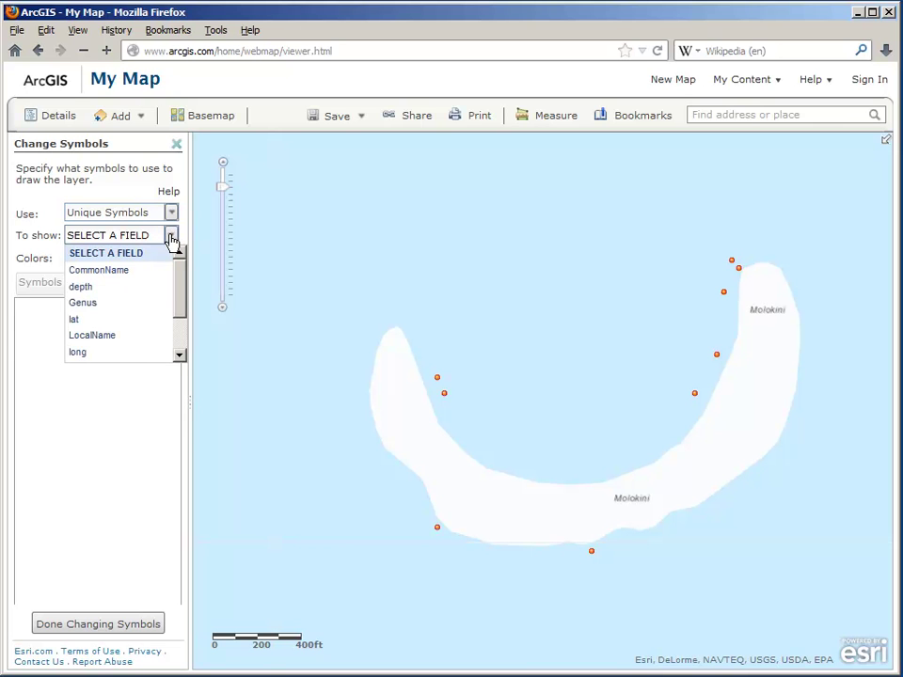
{"action": "left_click_drag", "start_coordinate": [178, 262], "coordinate": [188, 320]}
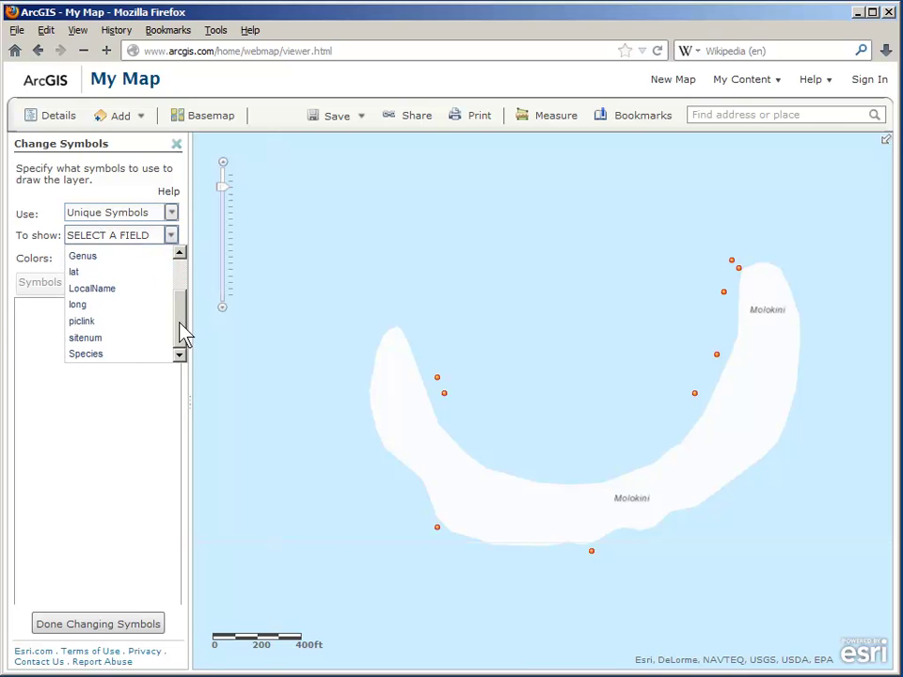
{"action": "left_click", "coordinate": [157, 354]}
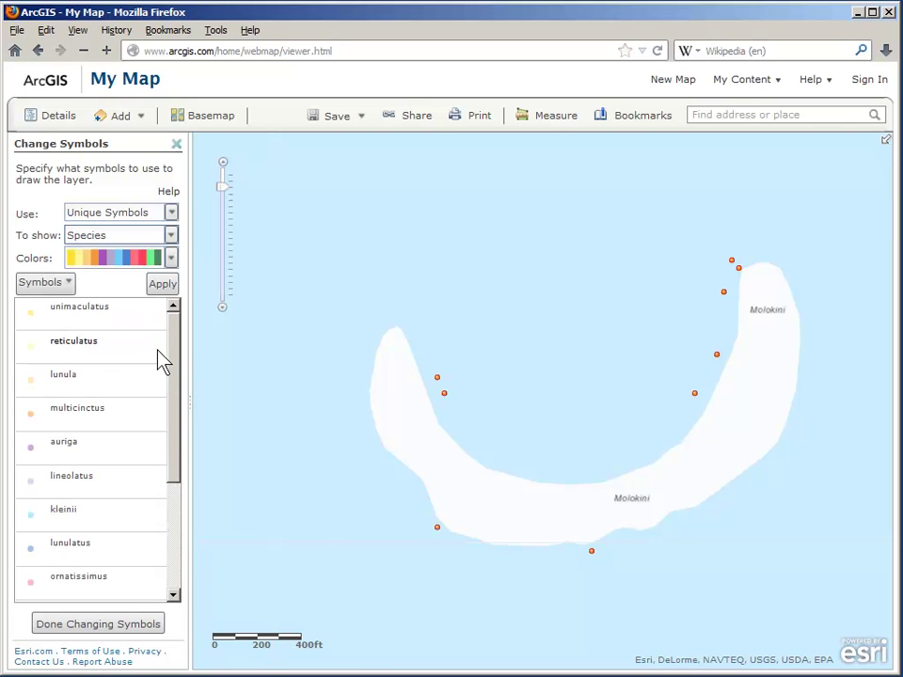
{"action": "left_click", "coordinate": [172, 235]}
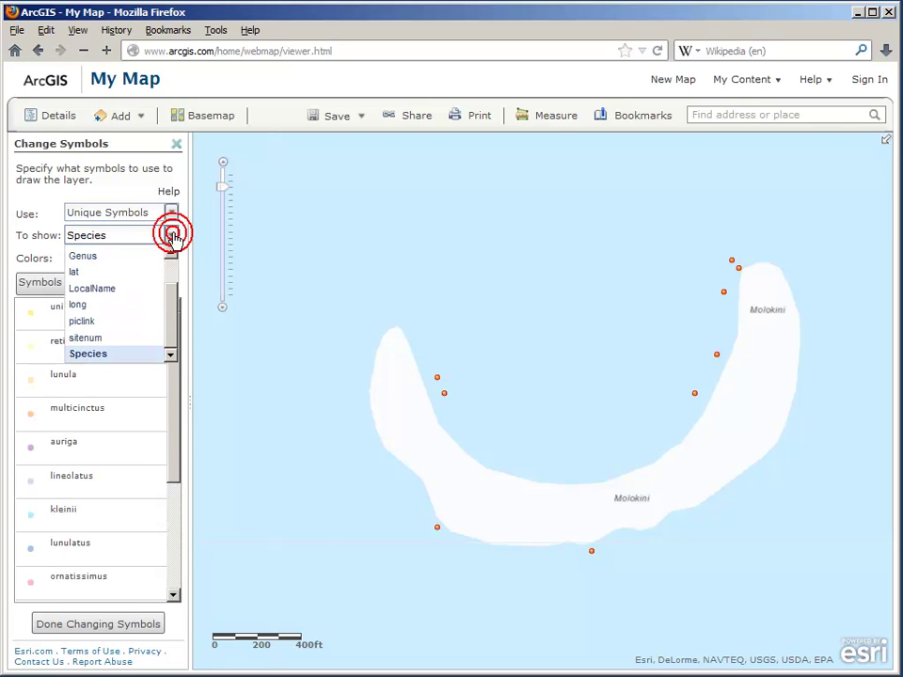
{"action": "scroll", "coordinate": [145, 263], "scroll_direction": "up", "scroll_amount": 1}
{"action": "left_click", "coordinate": [138, 272]}
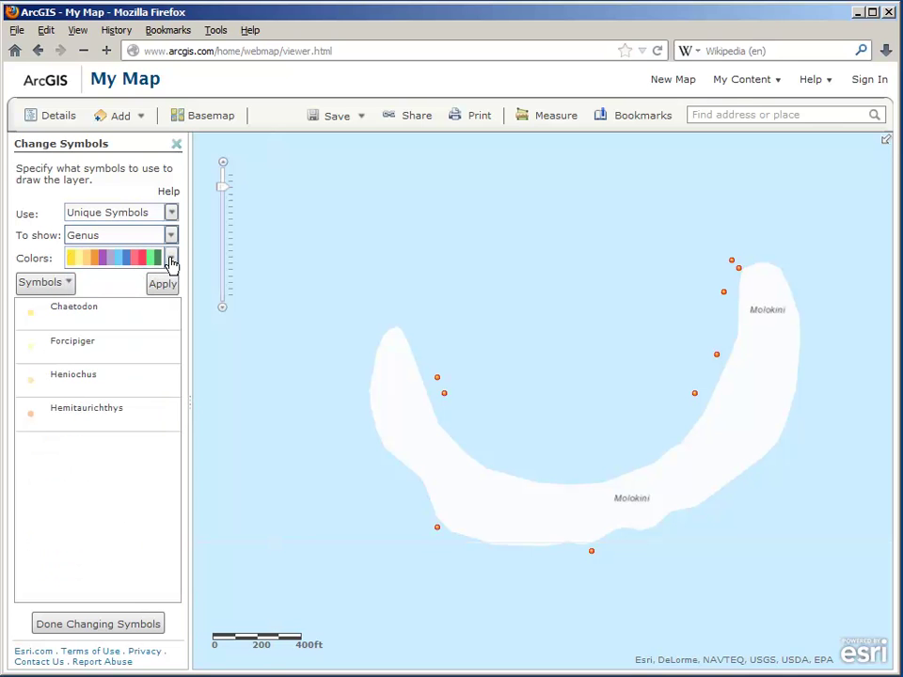
{"action": "left_click", "coordinate": [170, 259]}
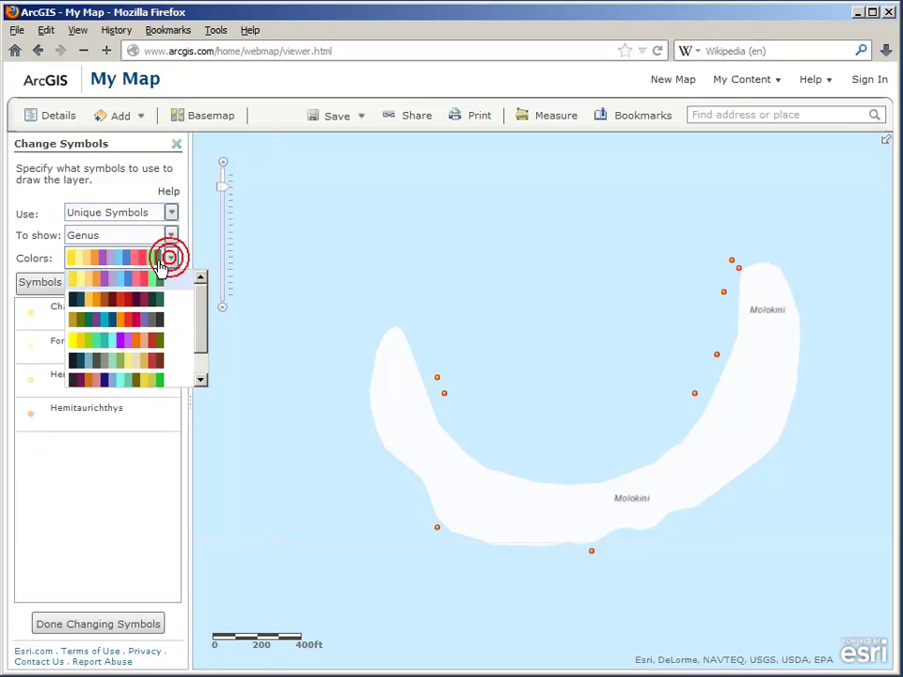
{"action": "left_click", "coordinate": [132, 301]}
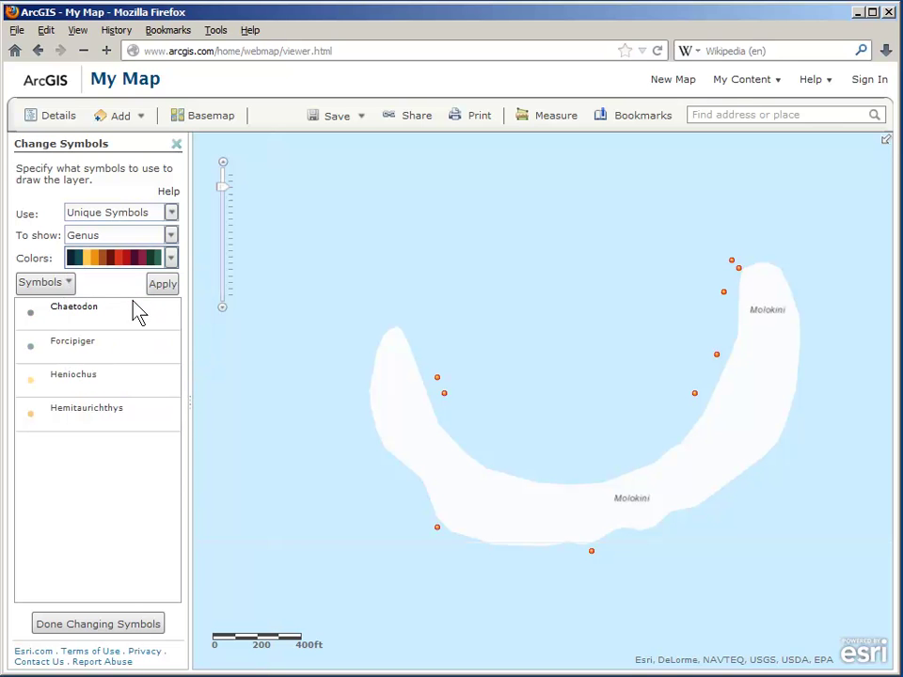
- Change all genus symbols to size 12 with a 1 px outline
{"action": "left_click", "coordinate": [71, 285]}
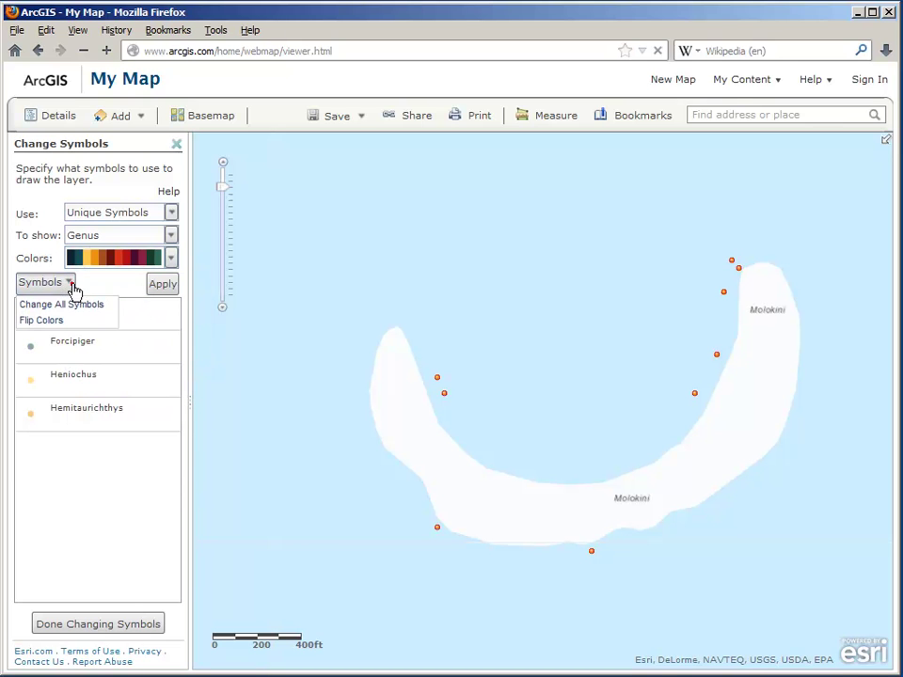
{"action": "left_click", "coordinate": [62, 301]}
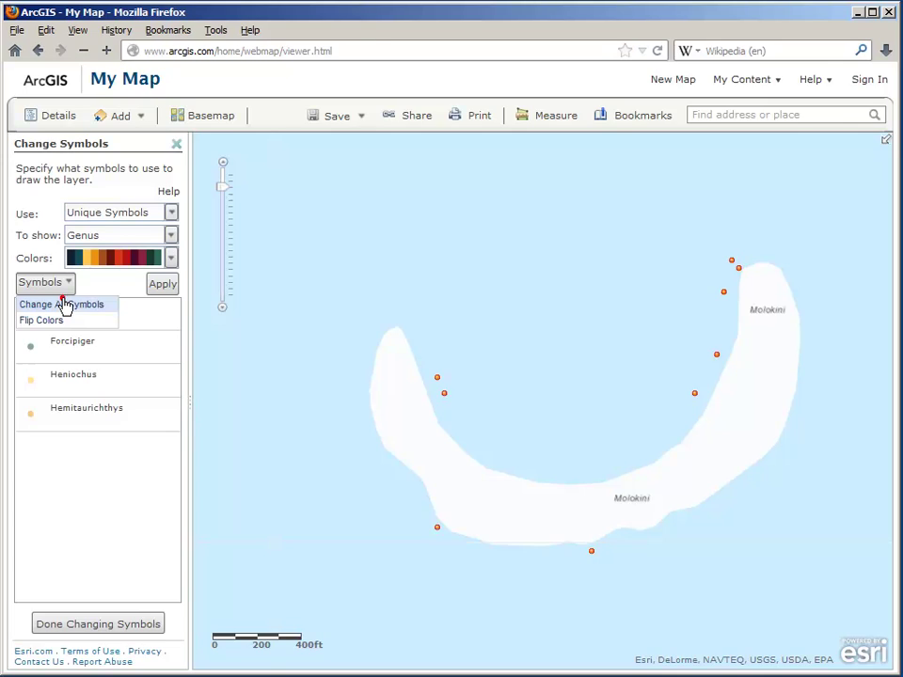
{"action": "double_click", "coordinate": [513, 355]}
{"action": "type", "text": "12"}
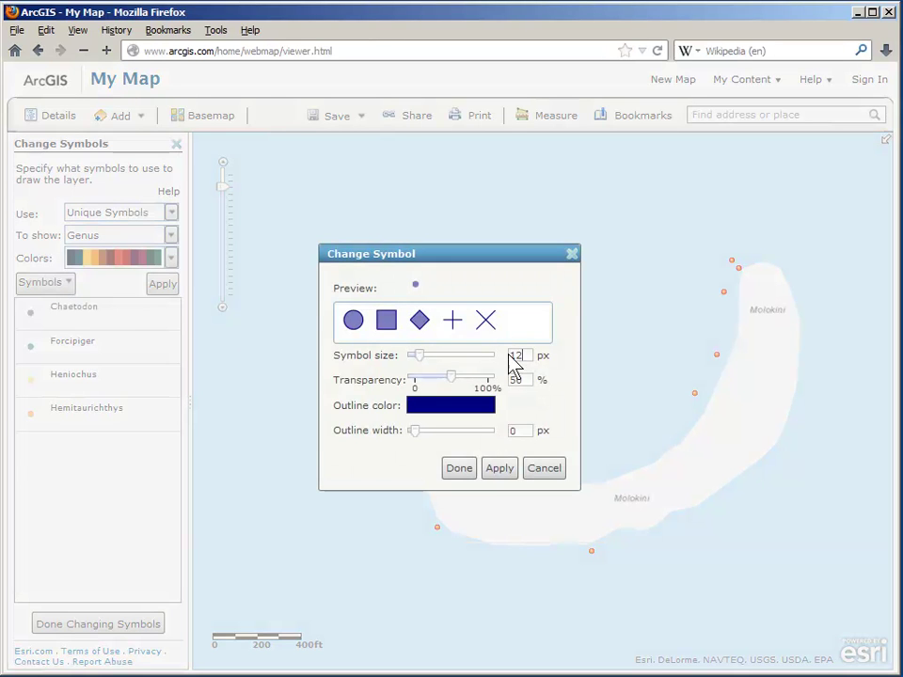
{"action": "double_click", "coordinate": [517, 432]}
{"action": "type", "text": "1"}
{"action": "left_click", "coordinate": [497, 472]}
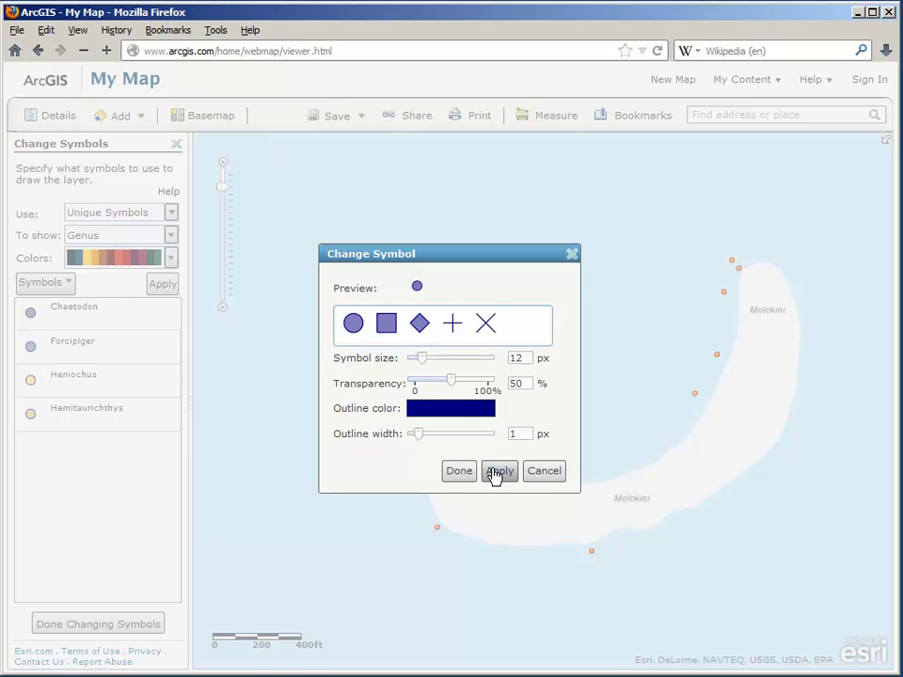
{"action": "left_click", "coordinate": [472, 482]}
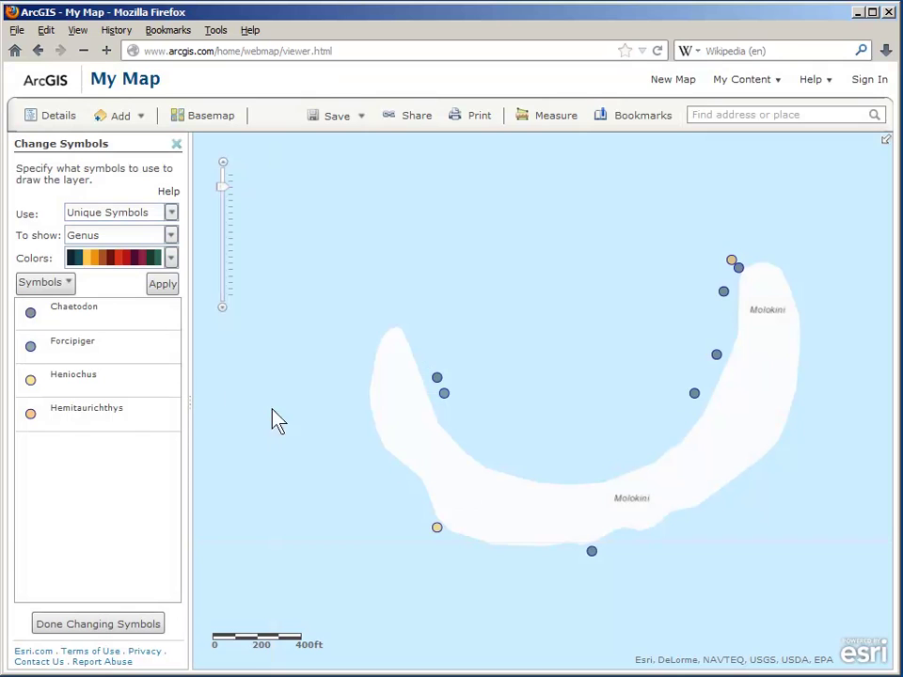
{"action": "left_click", "coordinate": [29, 316]}
- Give the Chaetodon symbol a purple fill and confirm its label and symbol
{"action": "left_click", "coordinate": [374, 420]}
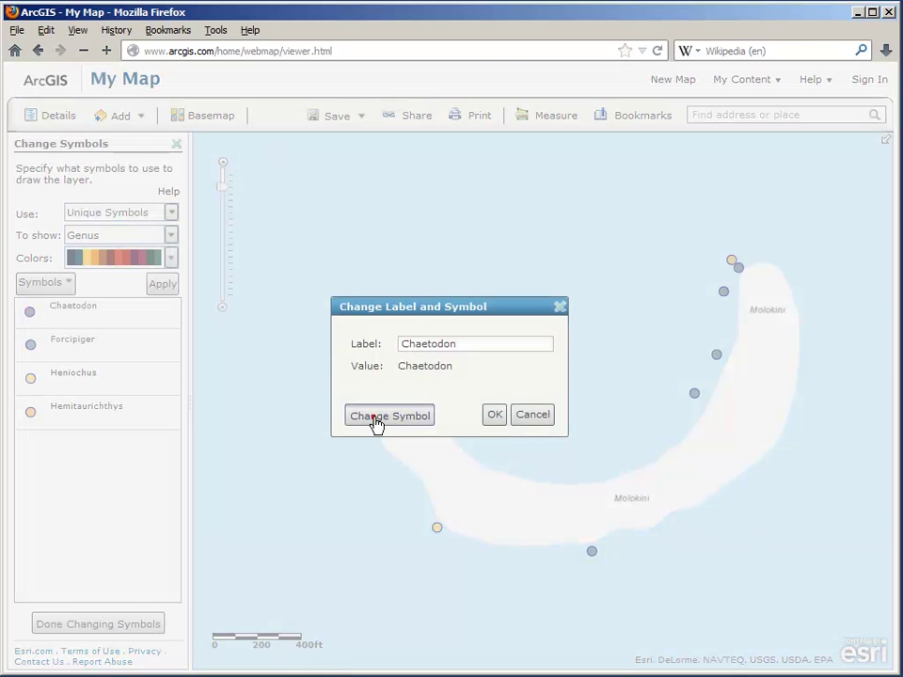
{"action": "left_click", "coordinate": [476, 418]}
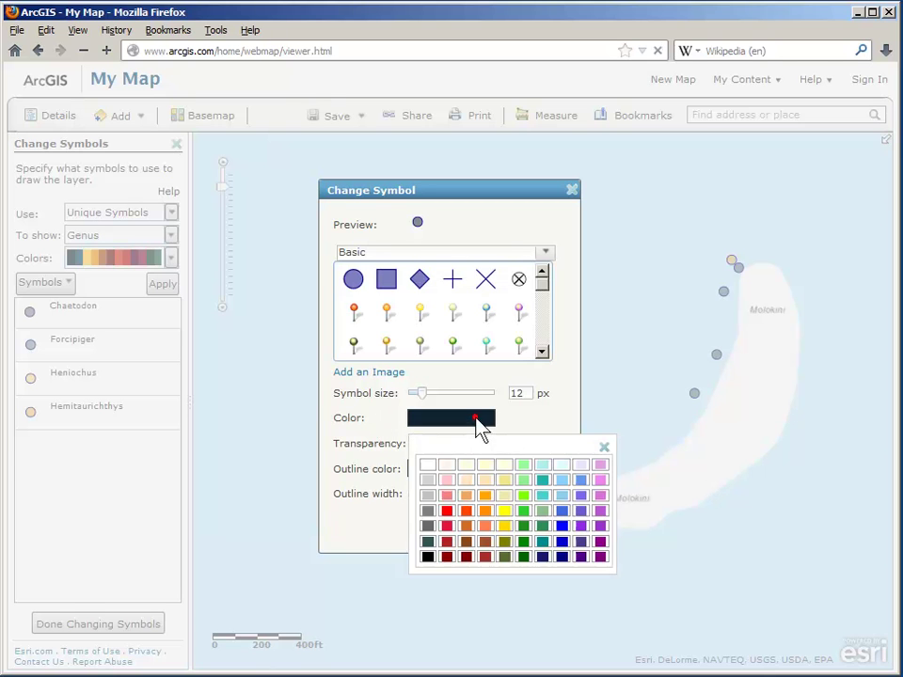
{"action": "left_click", "coordinate": [600, 556]}
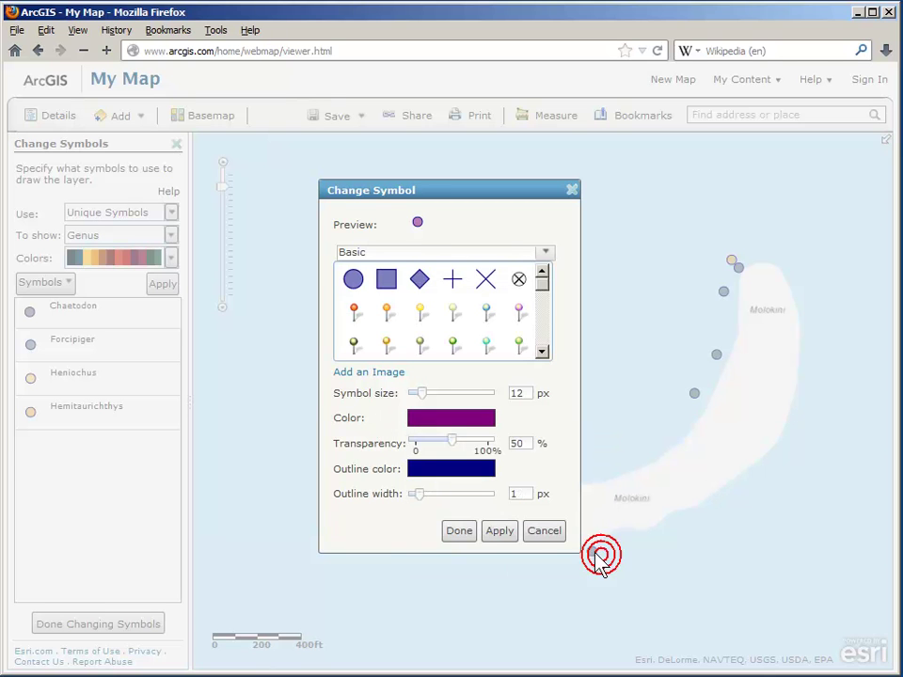
{"action": "left_click", "coordinate": [498, 532]}
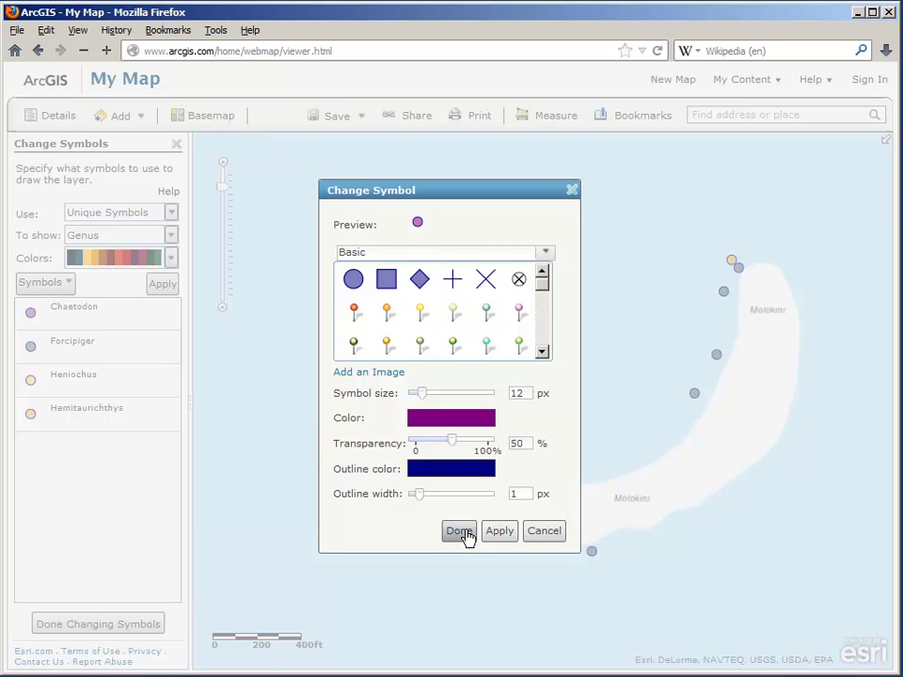
{"action": "left_click", "coordinate": [465, 532]}
{"action": "left_click", "coordinate": [493, 415]}
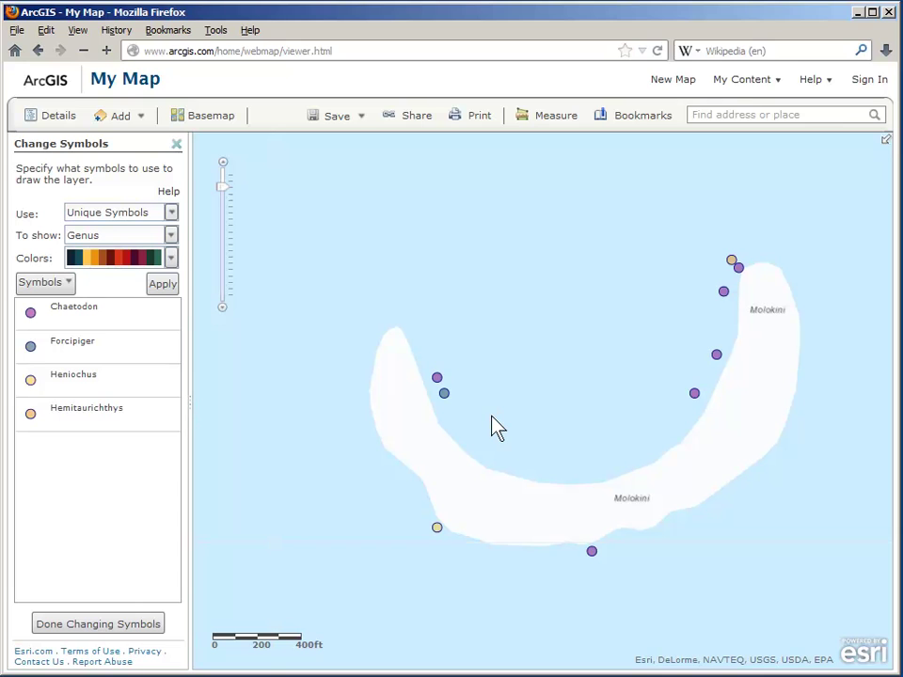
- Colour the points by depth and flip the ramp so the deepest class is darkest
{"action": "left_click", "coordinate": [171, 212]}
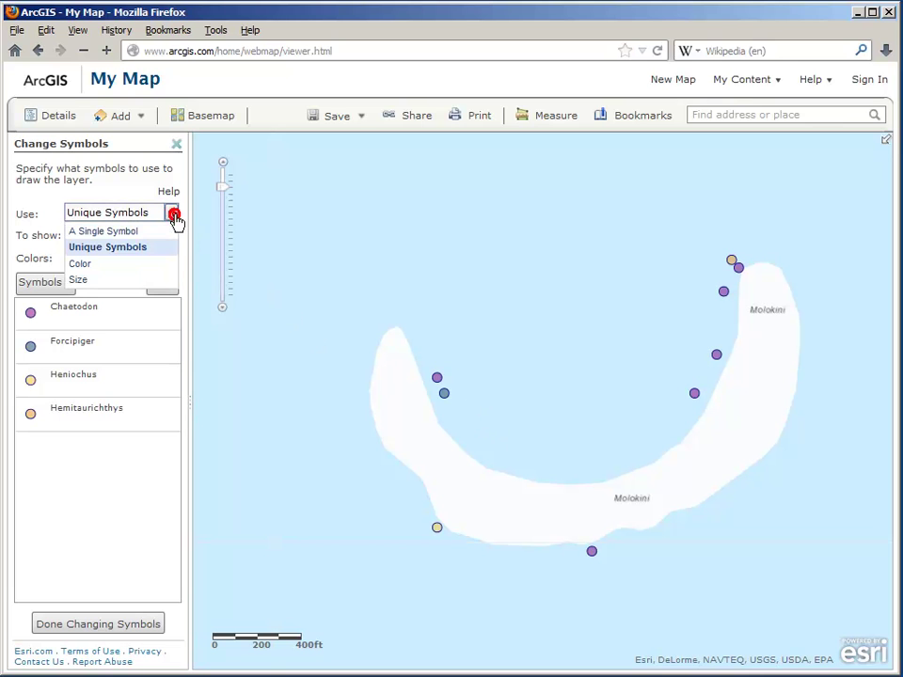
{"action": "left_click", "coordinate": [162, 263]}
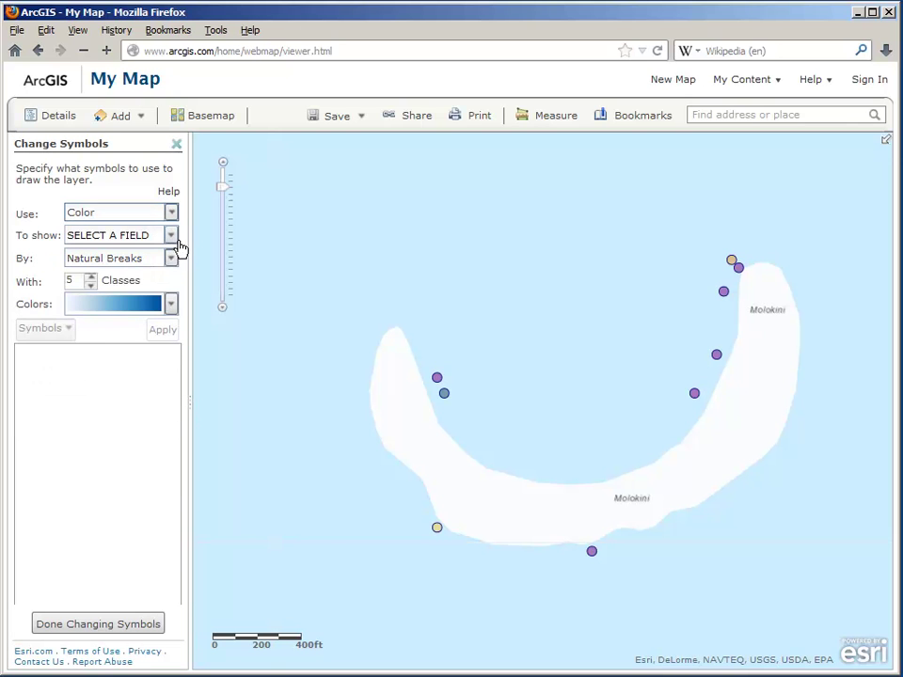
{"action": "left_click", "coordinate": [171, 237]}
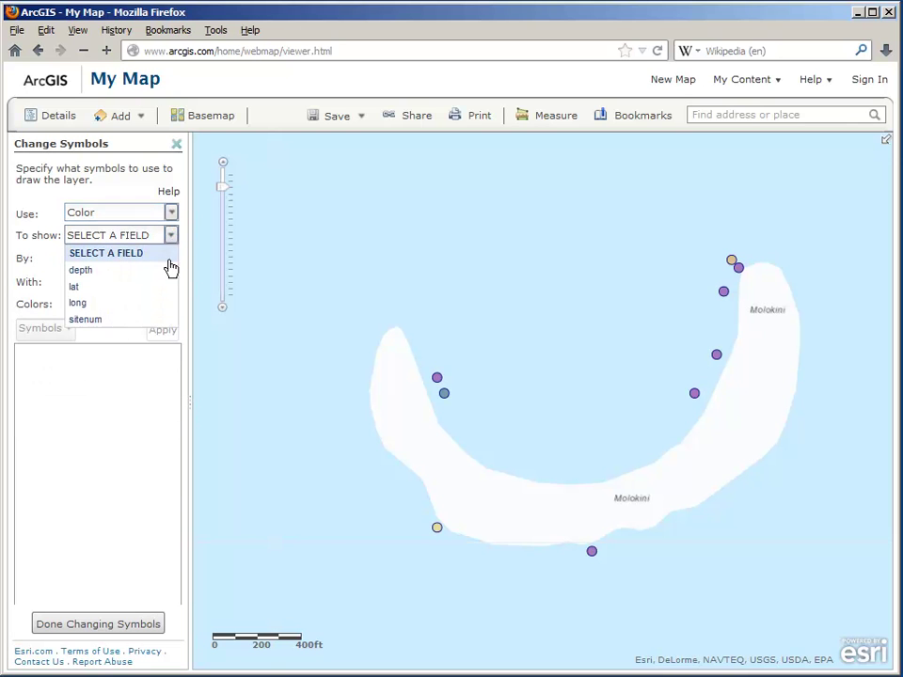
{"action": "left_click", "coordinate": [167, 271]}
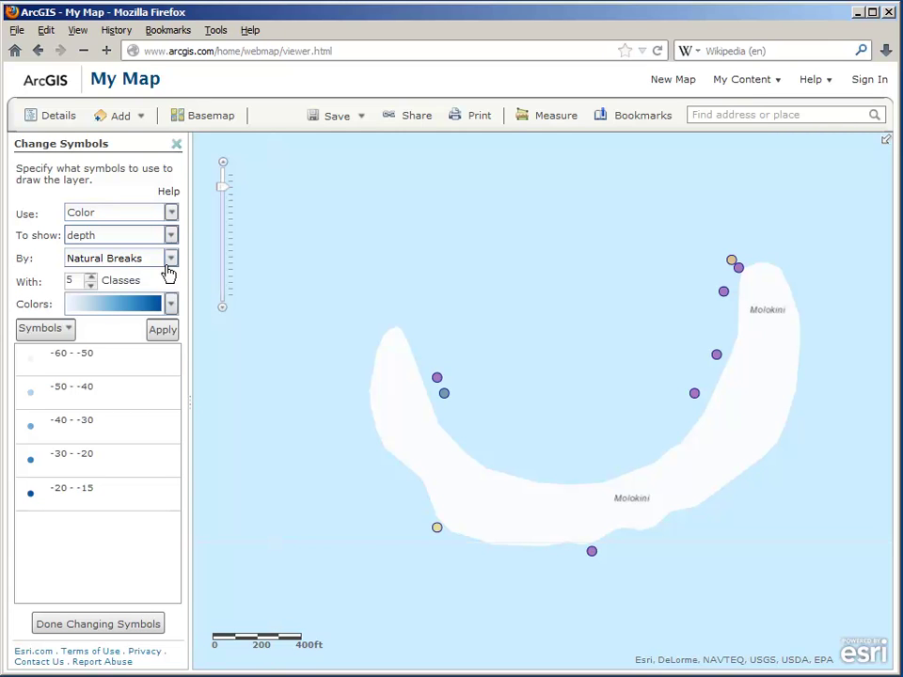
{"action": "left_click", "coordinate": [67, 328]}
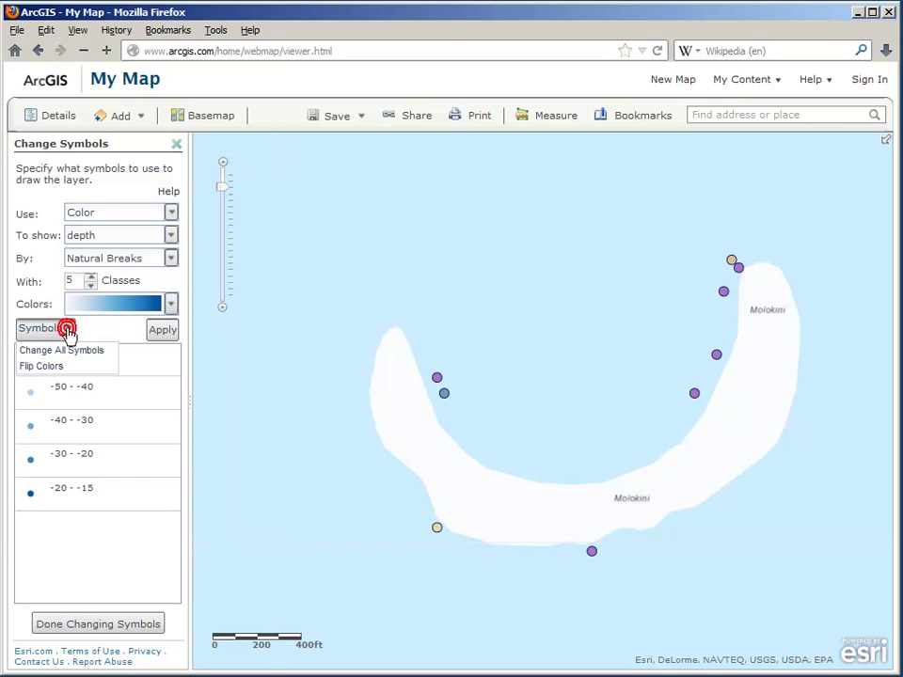
{"action": "left_click", "coordinate": [54, 366]}
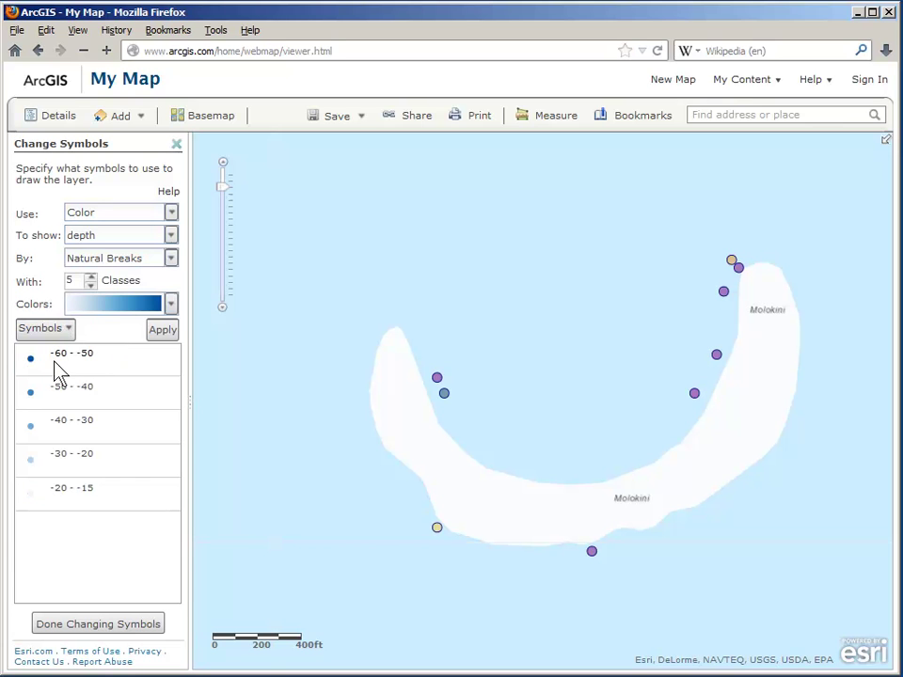
- Set all depth class symbols to size 12 with a 1 px outline
{"action": "left_click", "coordinate": [48, 334]}
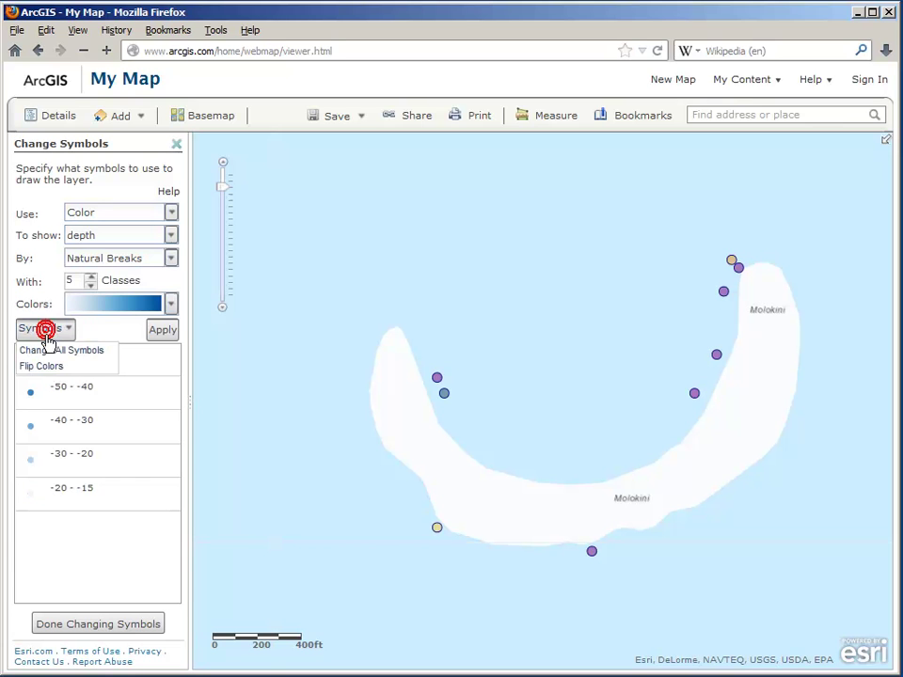
{"action": "left_click", "coordinate": [45, 348]}
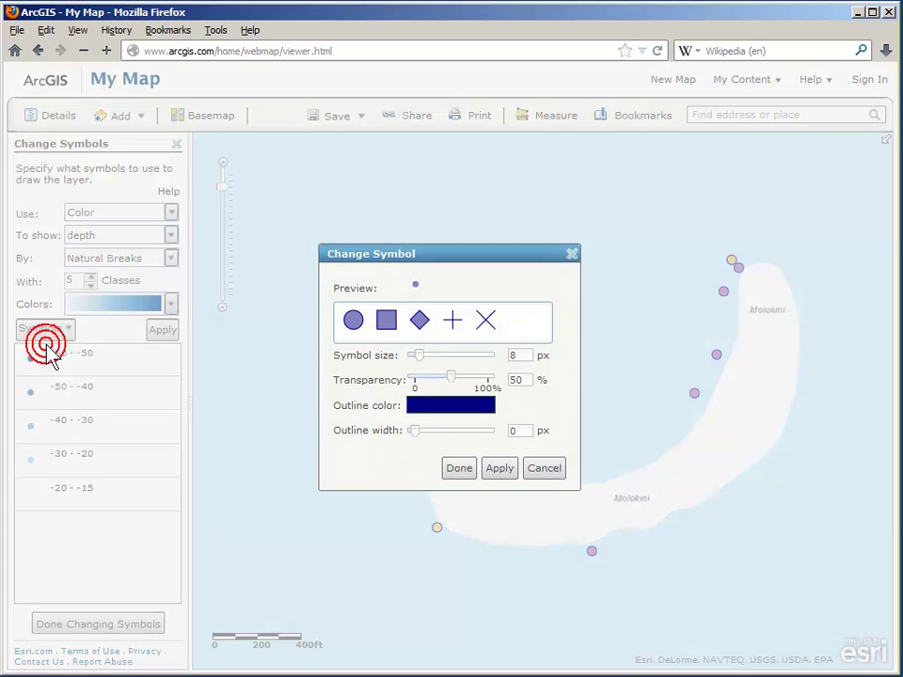
{"action": "double_click", "coordinate": [527, 355]}
{"action": "type", "text": "12"}
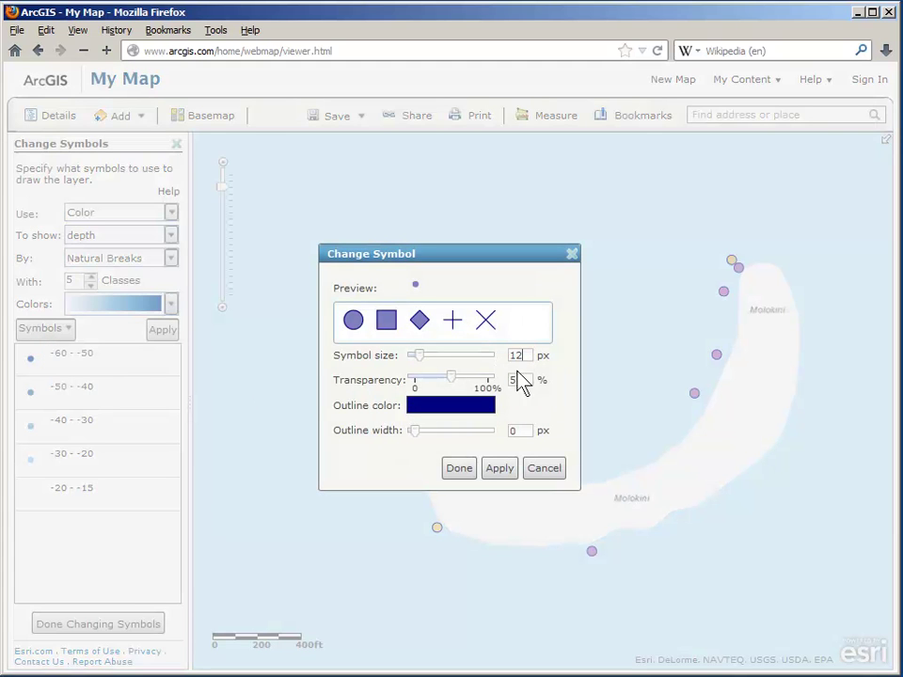
{"action": "double_click", "coordinate": [520, 430]}
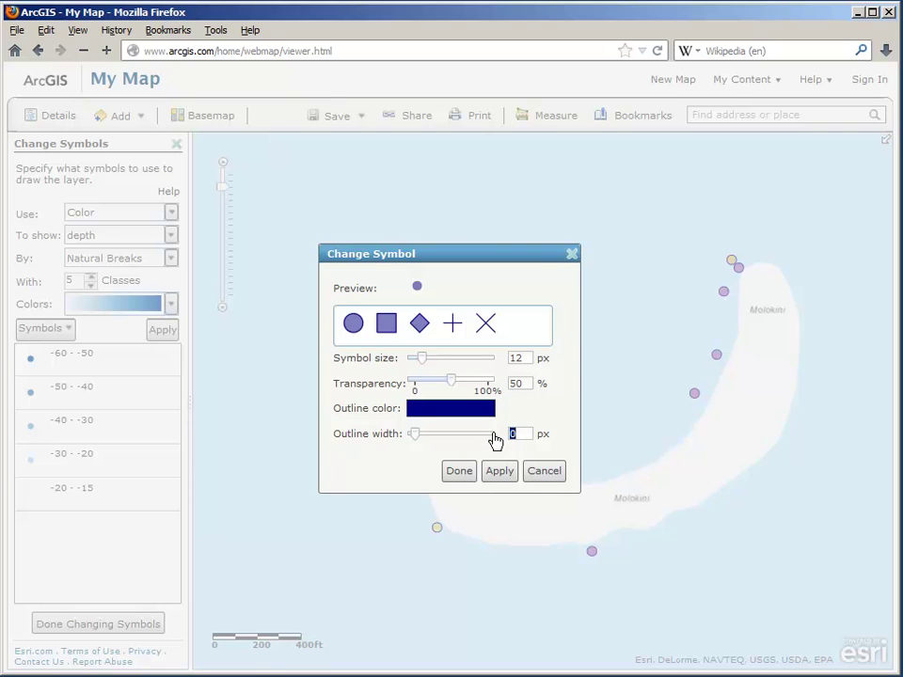
{"action": "left_click", "coordinate": [506, 472]}
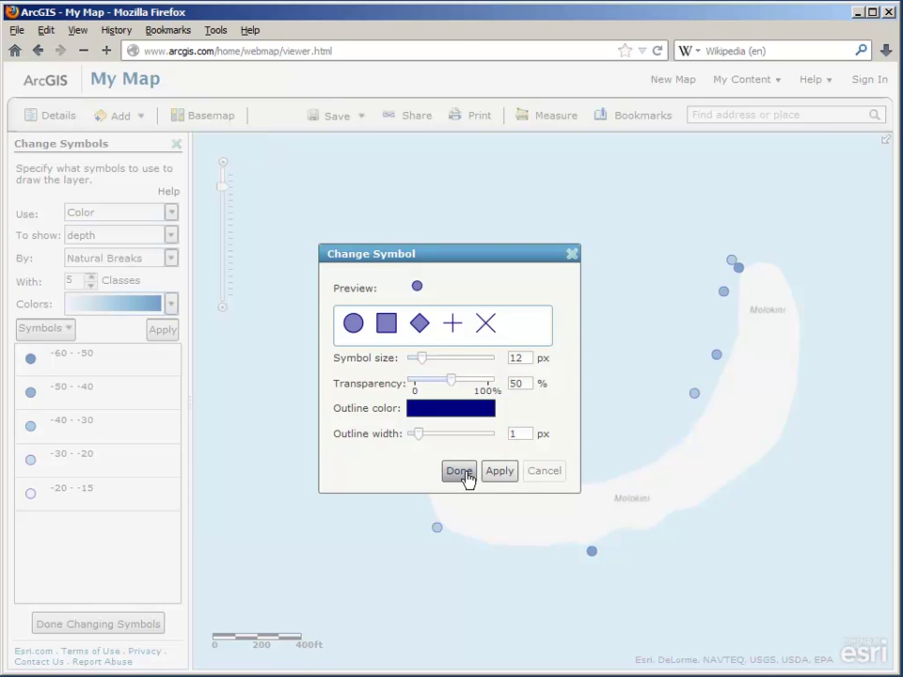
{"action": "left_click", "coordinate": [464, 475]}
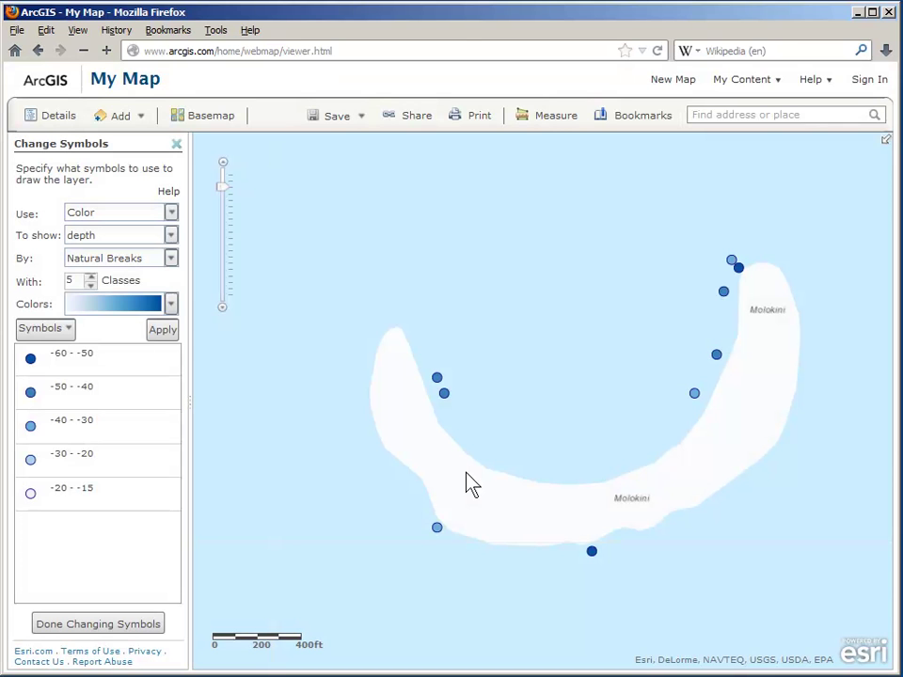
{"action": "left_click", "coordinate": [156, 625]}
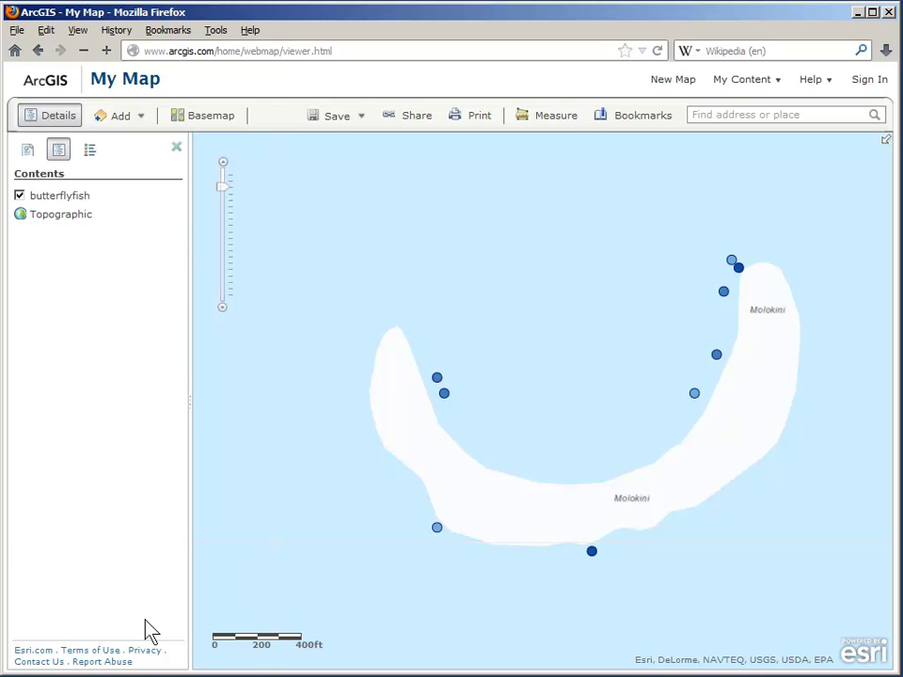
- Set the butterflyfish pop-up title to the {CommonName} field
{"action": "left_click", "coordinate": [592, 552]}
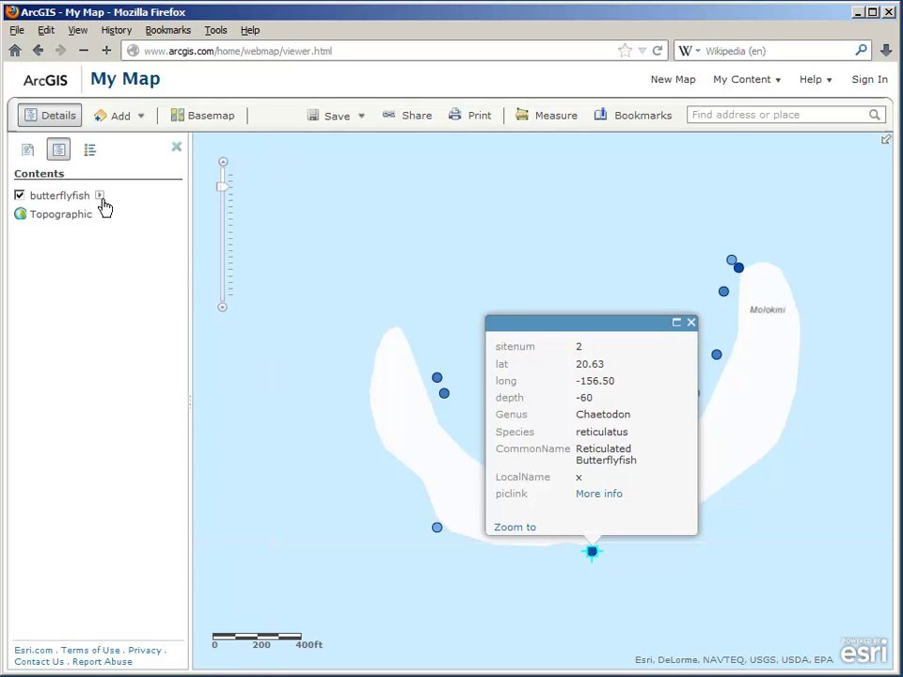
{"action": "left_click", "coordinate": [100, 196]}
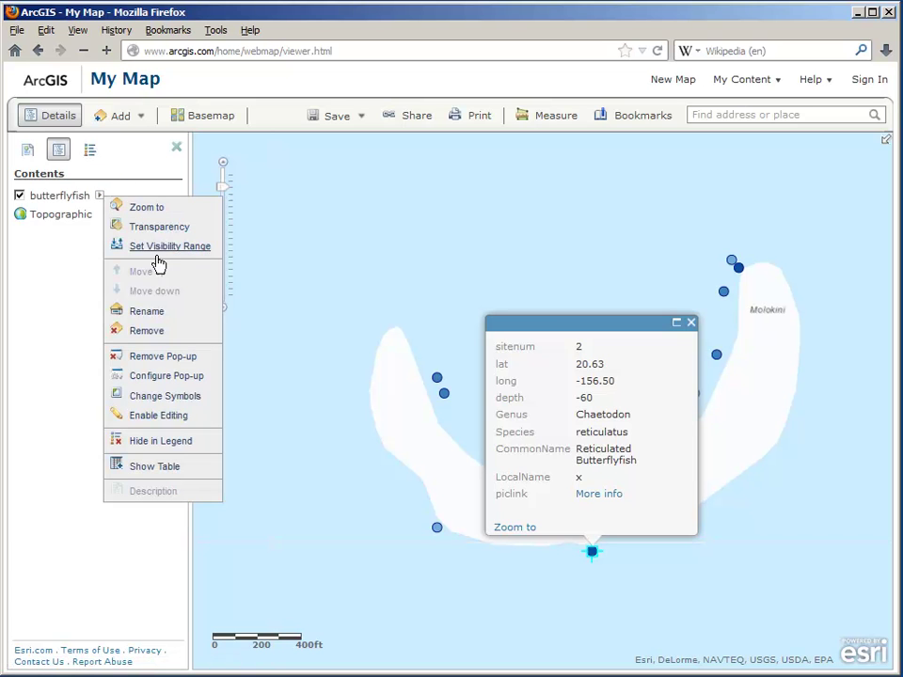
{"action": "left_click", "coordinate": [169, 376]}
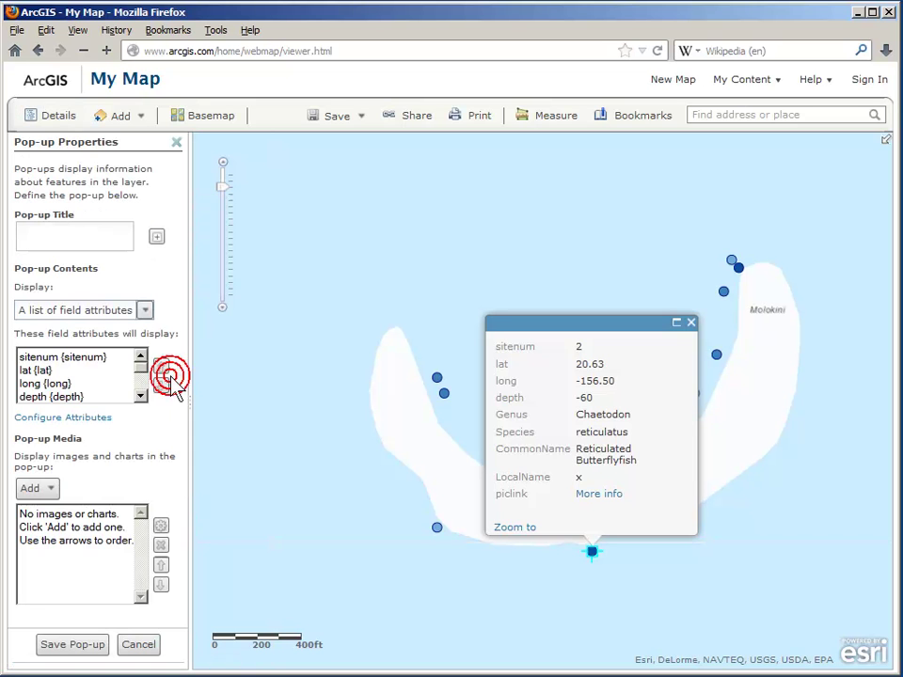
{"action": "left_click", "coordinate": [156, 236]}
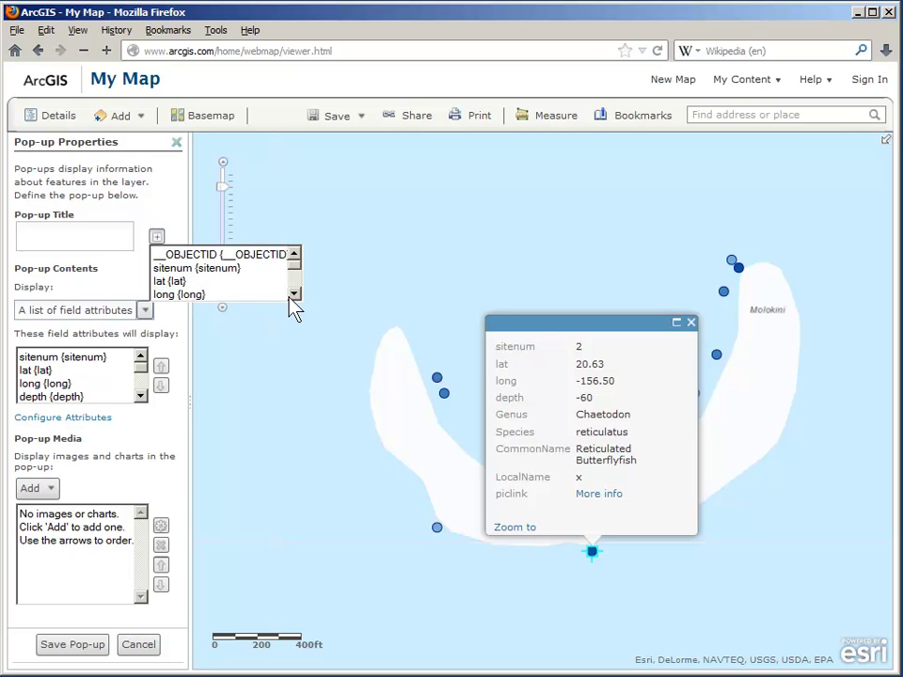
{"action": "scroll", "coordinate": [288, 297], "scroll_direction": "down", "scroll_amount": 2}
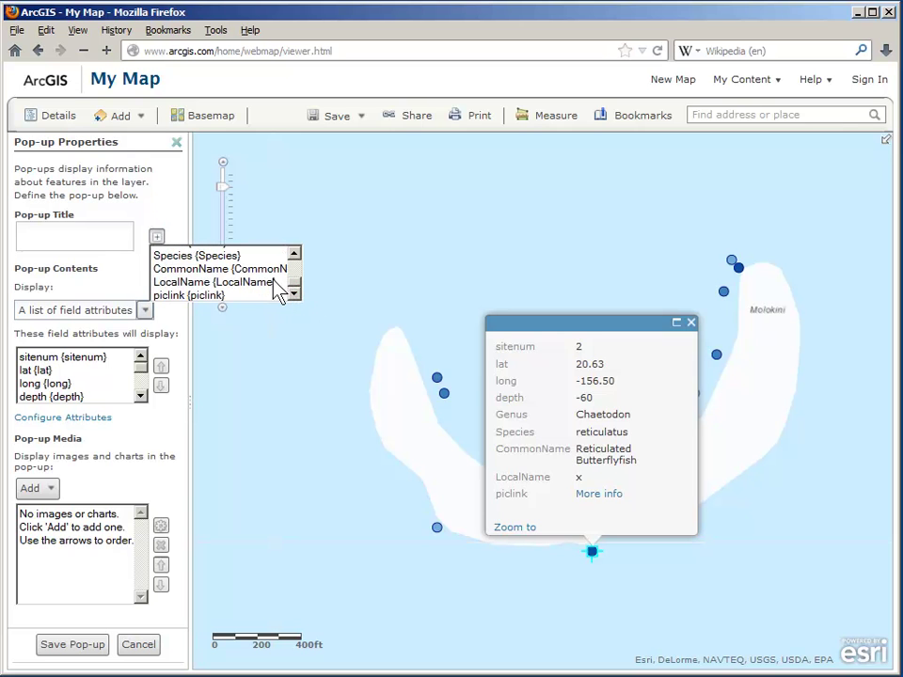
{"action": "left_click", "coordinate": [269, 271]}
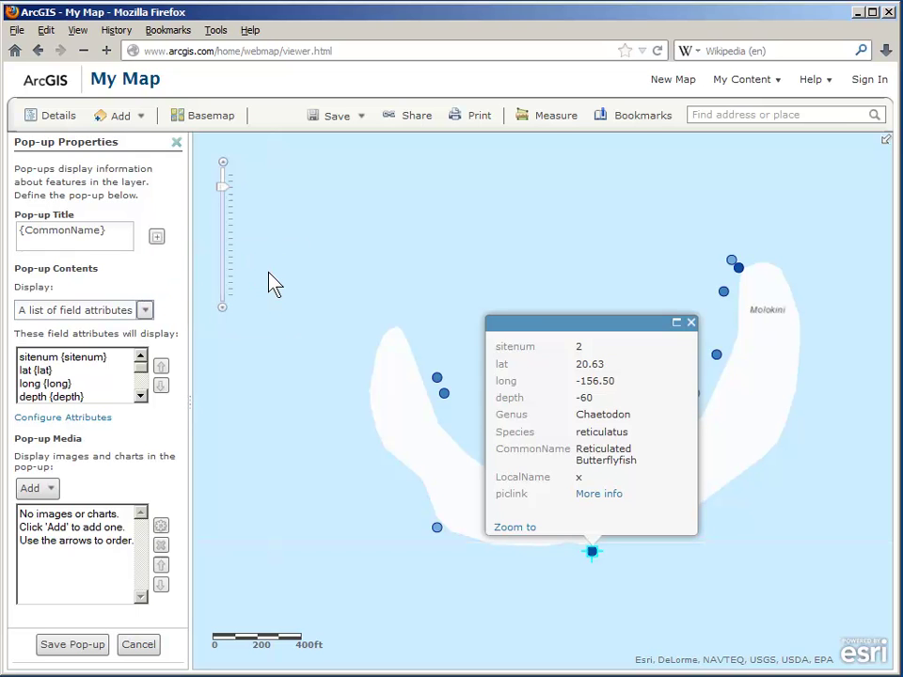
- Hide sitenum, lat, long, CommonName, LocalName and piclink from the pop-up fields
{"action": "left_click", "coordinate": [82, 417]}
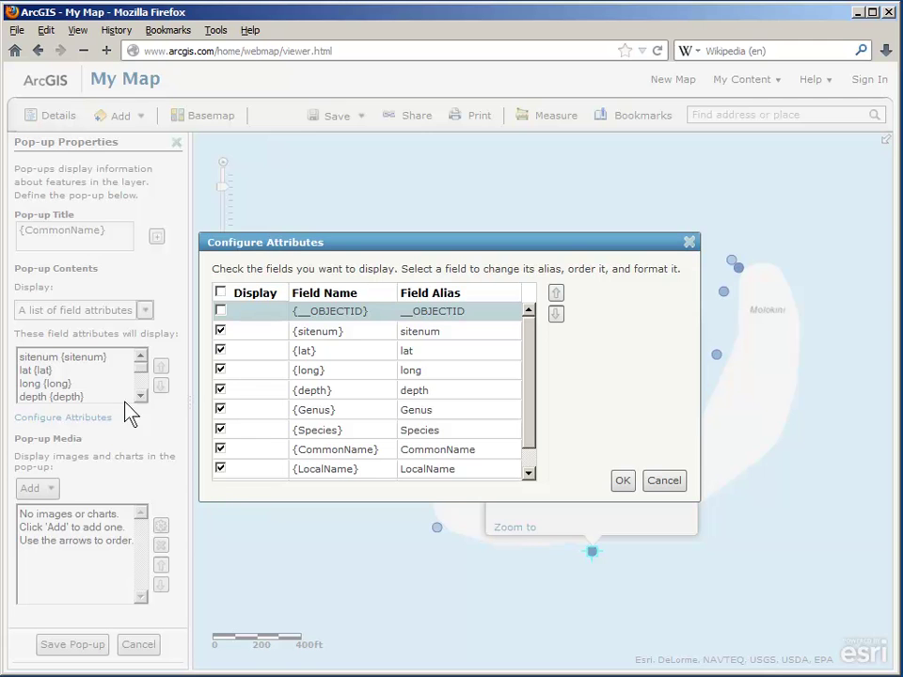
{"action": "left_click", "coordinate": [220, 331]}
{"action": "left_click", "coordinate": [220, 351]}
{"action": "left_click", "coordinate": [220, 370]}
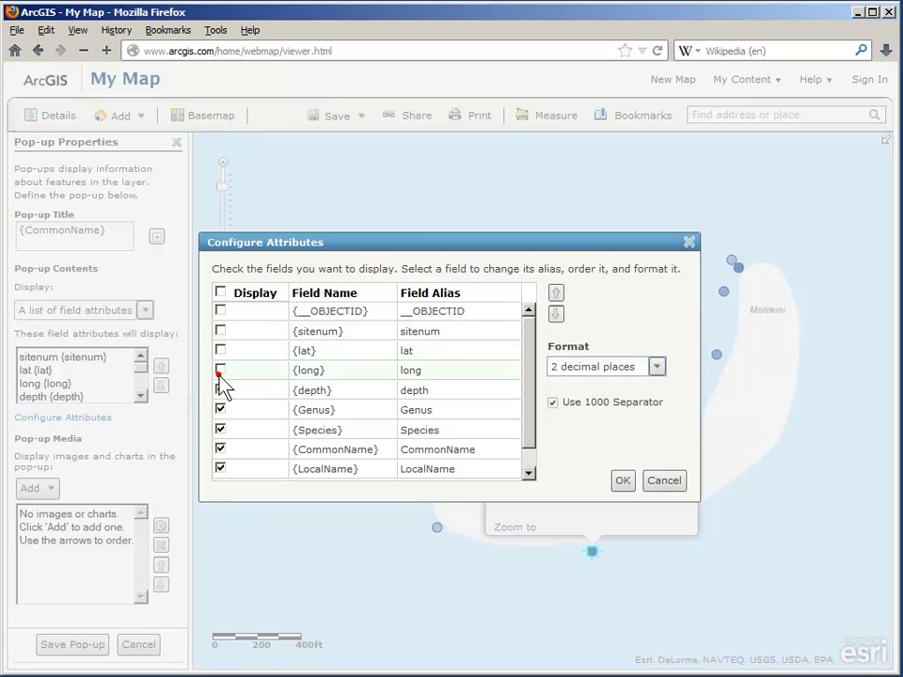
{"action": "left_click", "coordinate": [221, 451]}
{"action": "left_click", "coordinate": [220, 469]}
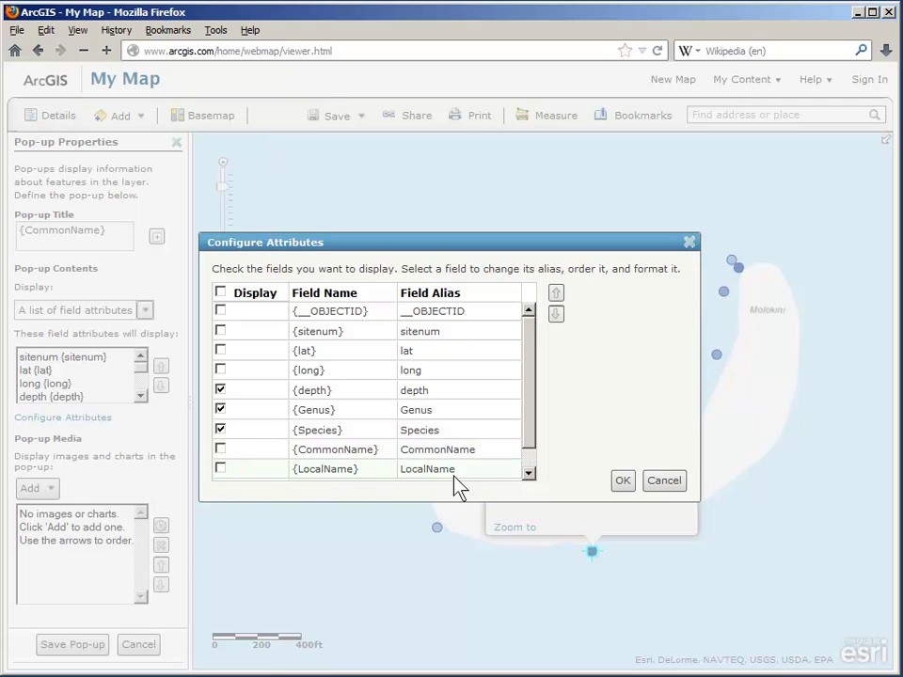
{"action": "left_click", "coordinate": [529, 473]}
{"action": "left_click", "coordinate": [220, 470]}
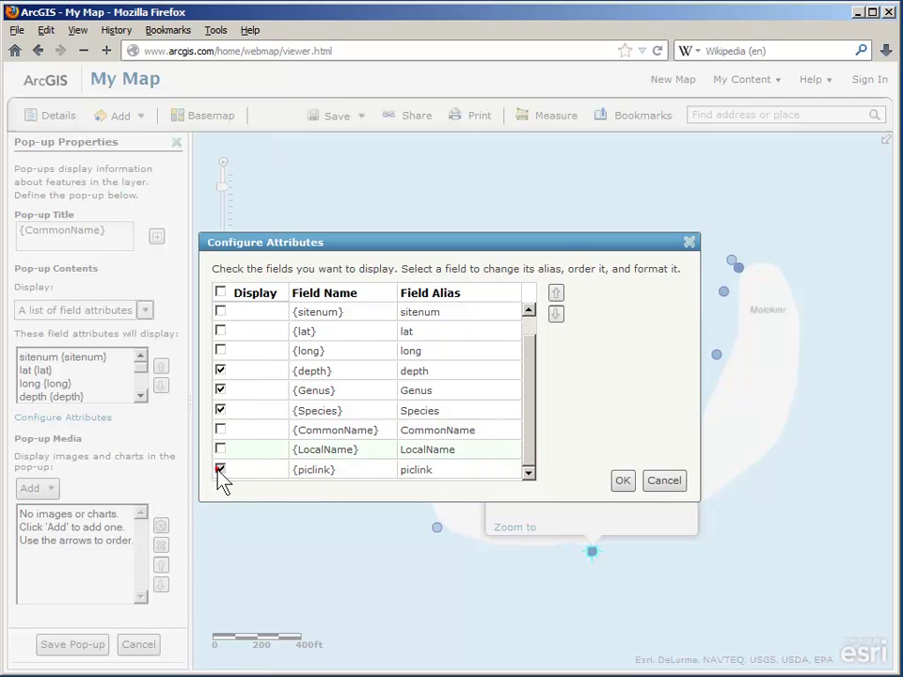
- Rename the depth alias to depth_ft and Species to species, then apply
{"action": "left_click", "coordinate": [436, 370]}
{"action": "left_click", "coordinate": [436, 371]}
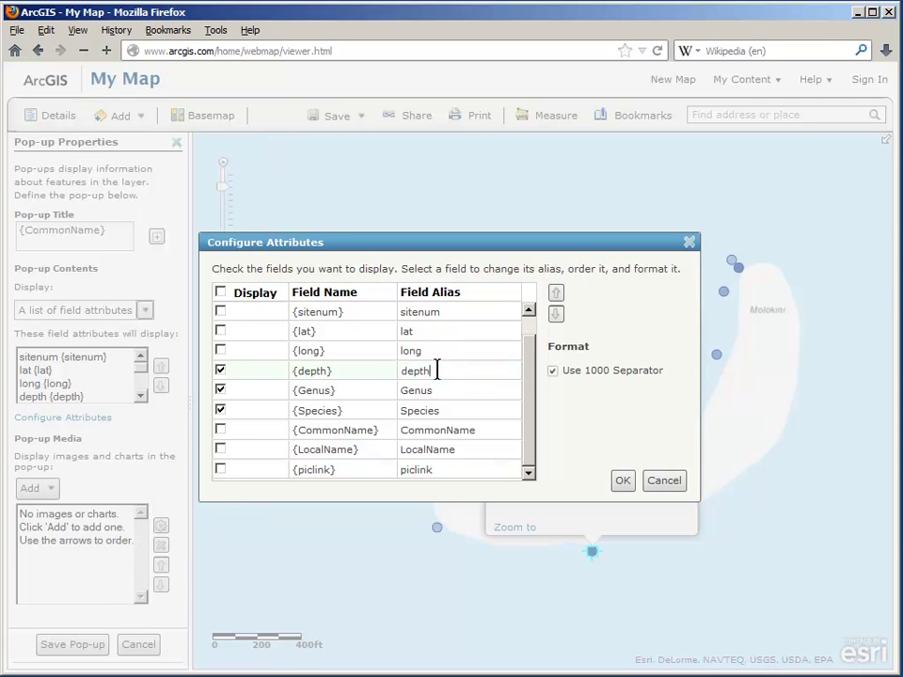
{"action": "type", "text": "_ft"}
{"action": "left_click", "coordinate": [410, 414]}
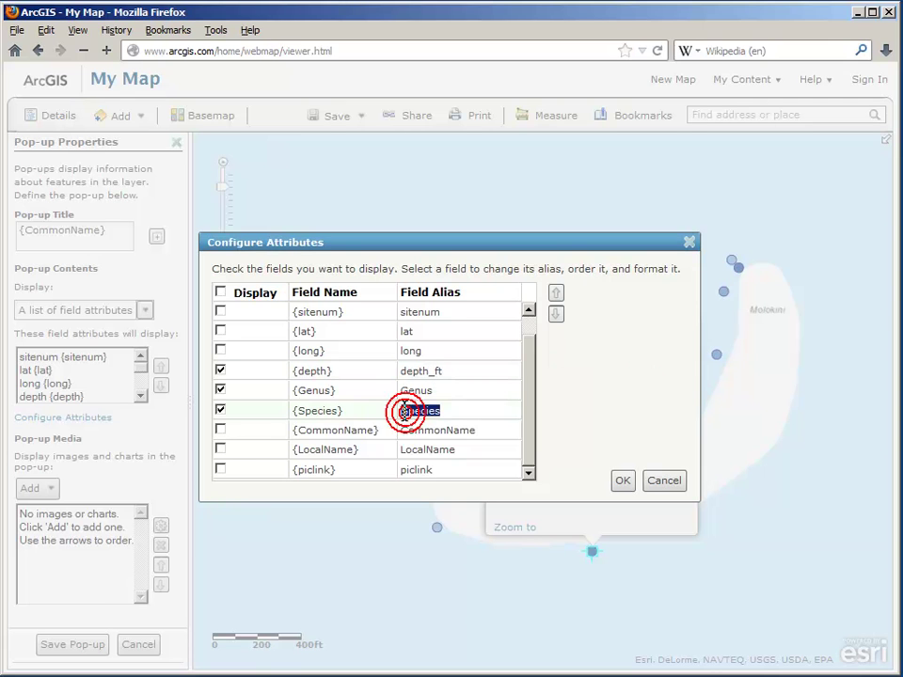
{"action": "left_click", "coordinate": [409, 407]}
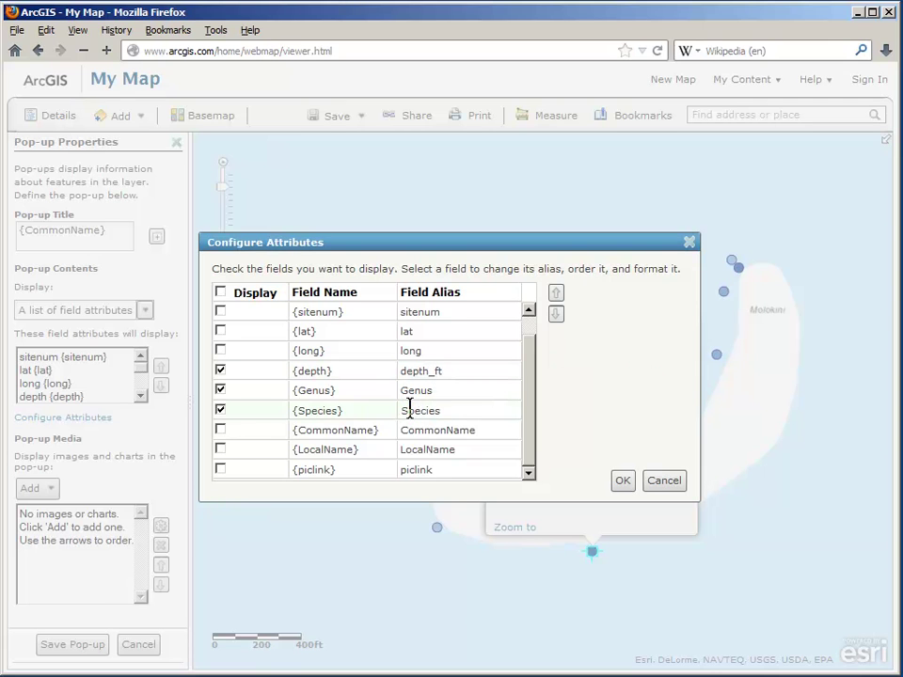
{"action": "key", "text": "BackSpace"}
{"action": "type", "text": "s"}
{"action": "left_click", "coordinate": [624, 482]}
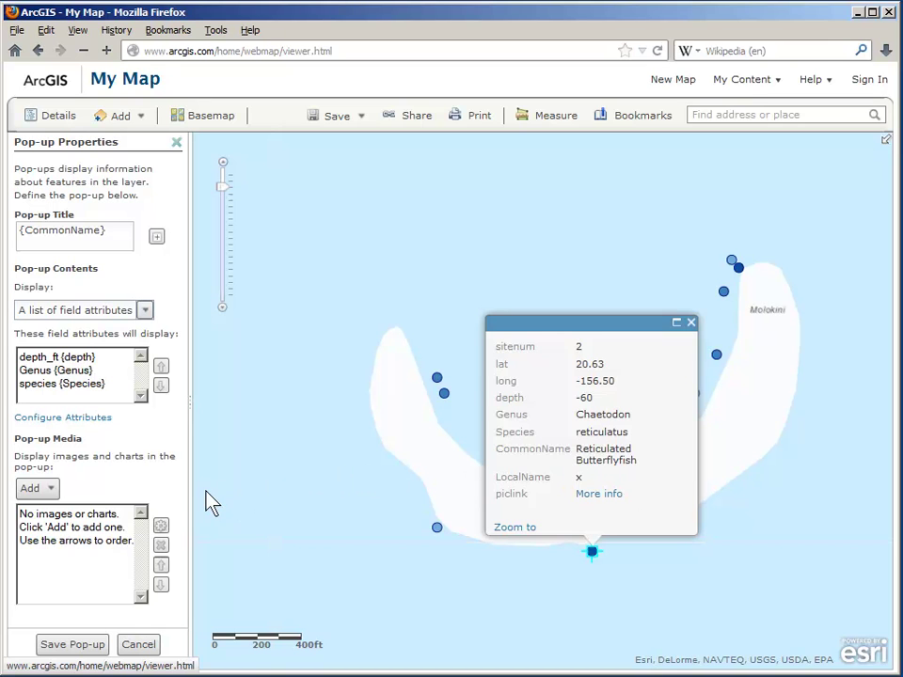
- Add an untitled image using the {piclink} field as its URL to the pop-up, then save the pop-up
{"action": "left_click", "coordinate": [47, 489]}
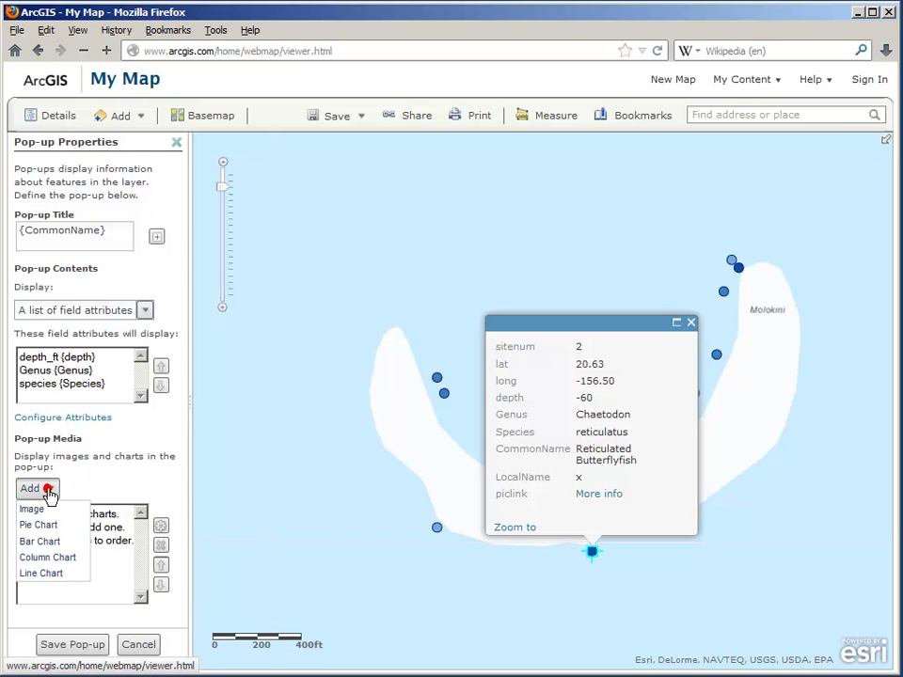
{"action": "left_click", "coordinate": [32, 509]}
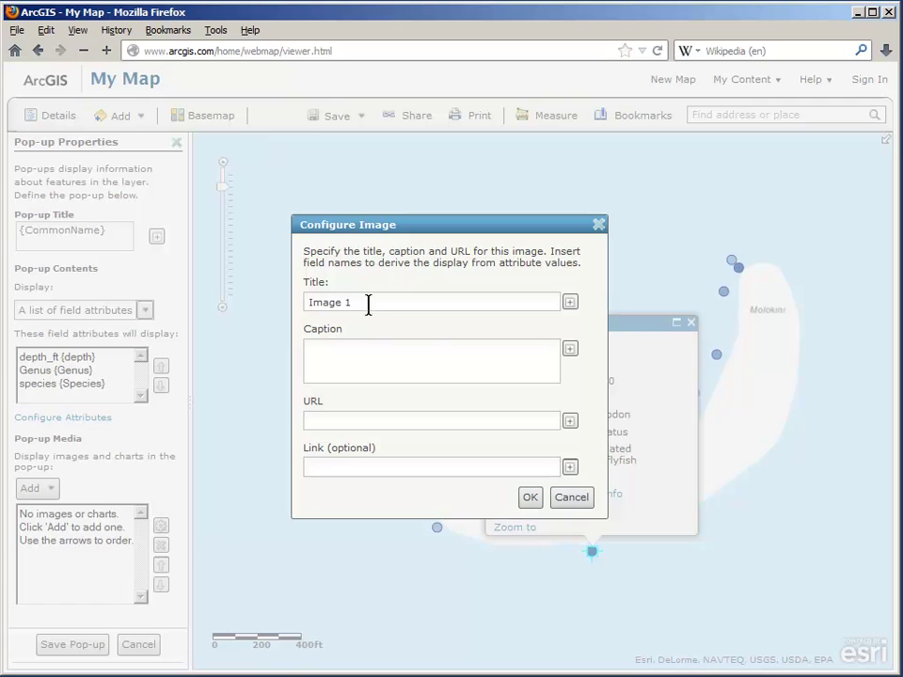
{"action": "left_click_drag", "start_coordinate": [351, 302], "coordinate": [266, 308]}
{"action": "key", "text": "BackSpace"}
{"action": "left_click", "coordinate": [571, 422]}
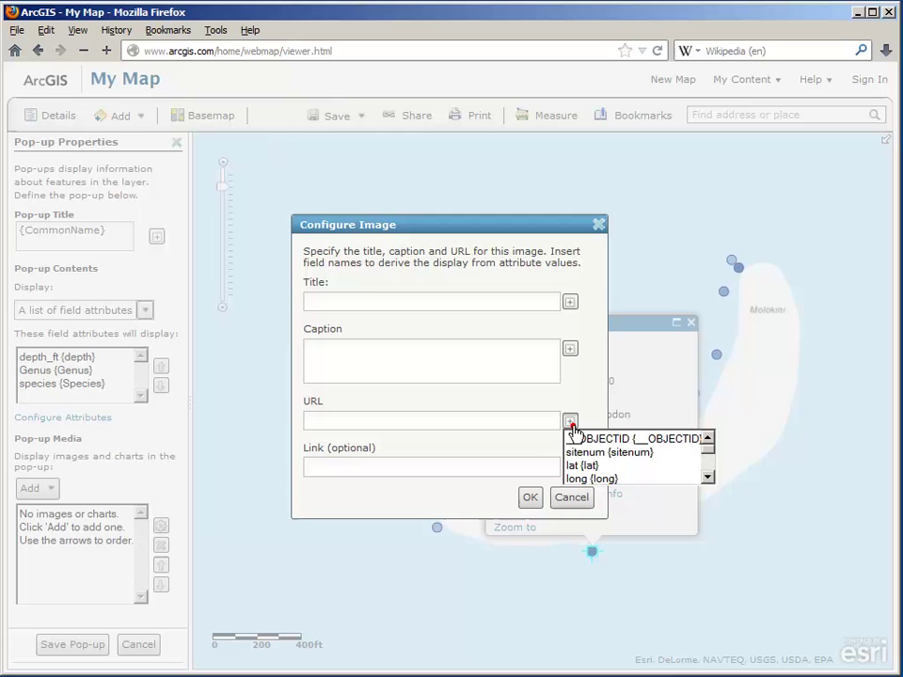
{"action": "left_click", "coordinate": [708, 478]}
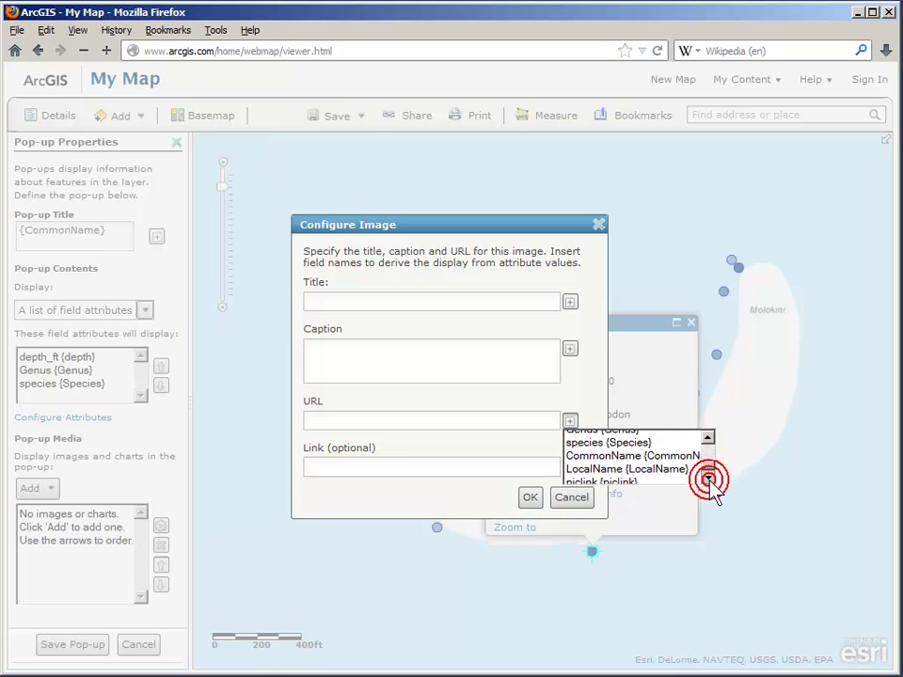
{"action": "left_click", "coordinate": [649, 480]}
{"action": "left_click", "coordinate": [530, 499]}
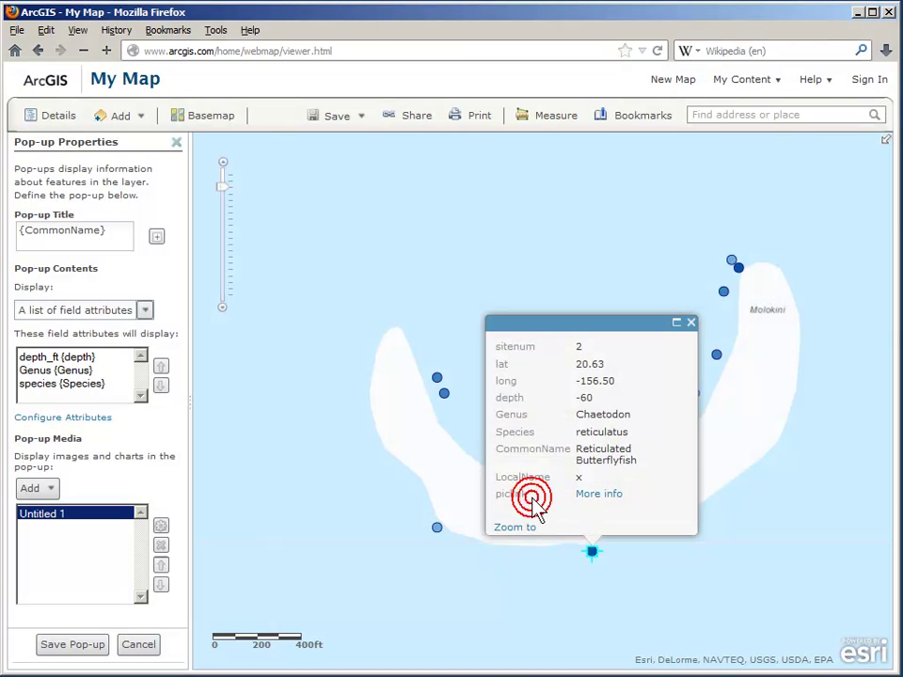
{"action": "left_click", "coordinate": [94, 647]}
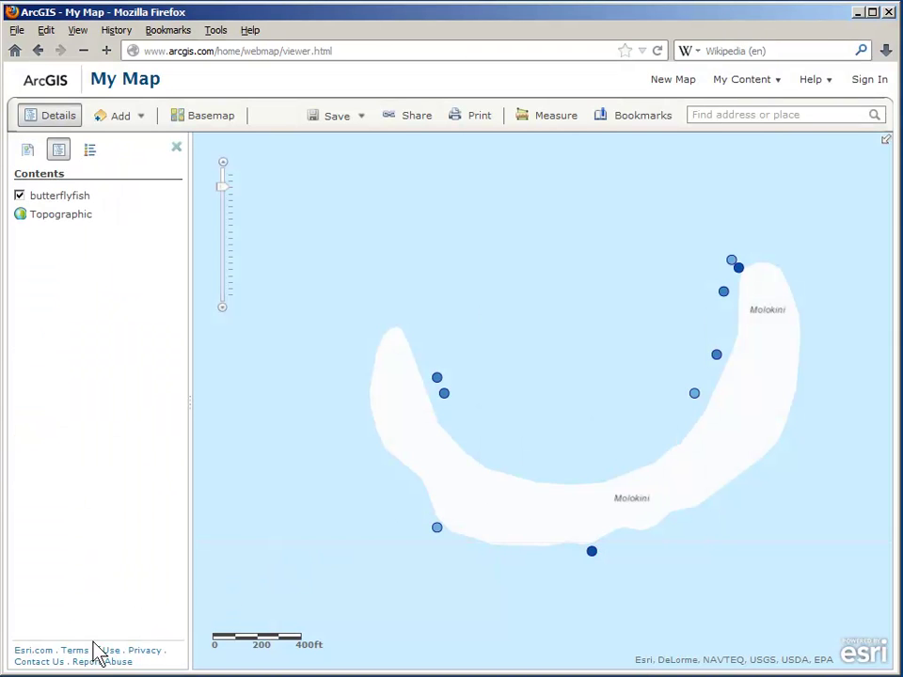
- Preview the Reticulated, Penant and Longnose Butterflyfish pop-ups to check their photos
{"action": "left_click", "coordinate": [592, 553]}
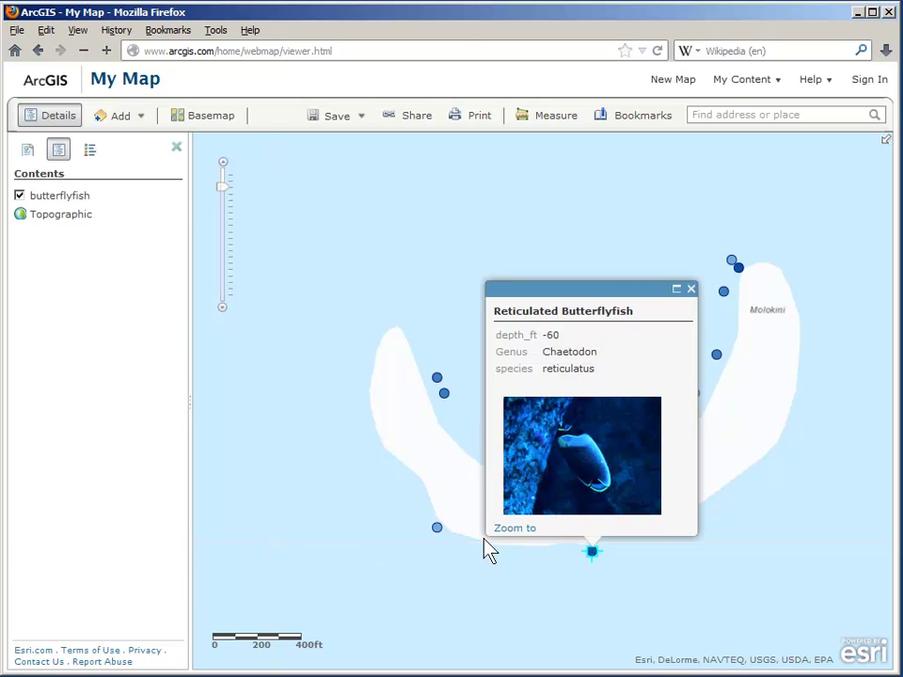
{"action": "left_click", "coordinate": [435, 528]}
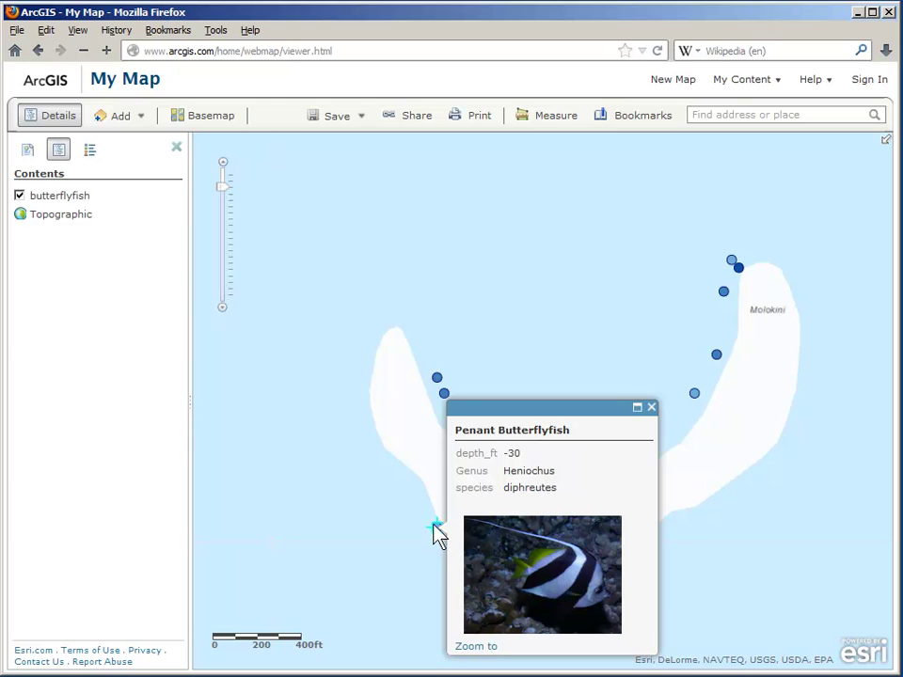
{"action": "left_click", "coordinate": [444, 394]}
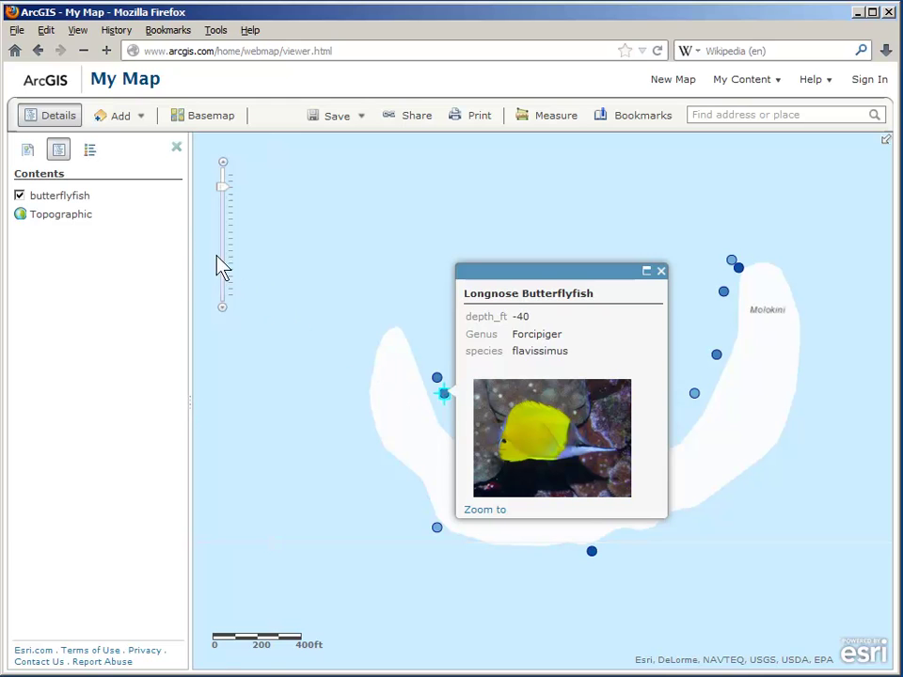
- Rename the layer 'Butterflyfish by depth' with a capital B, then close the Longnose pop-up
{"action": "mouse_move", "coordinate": [101, 206]}
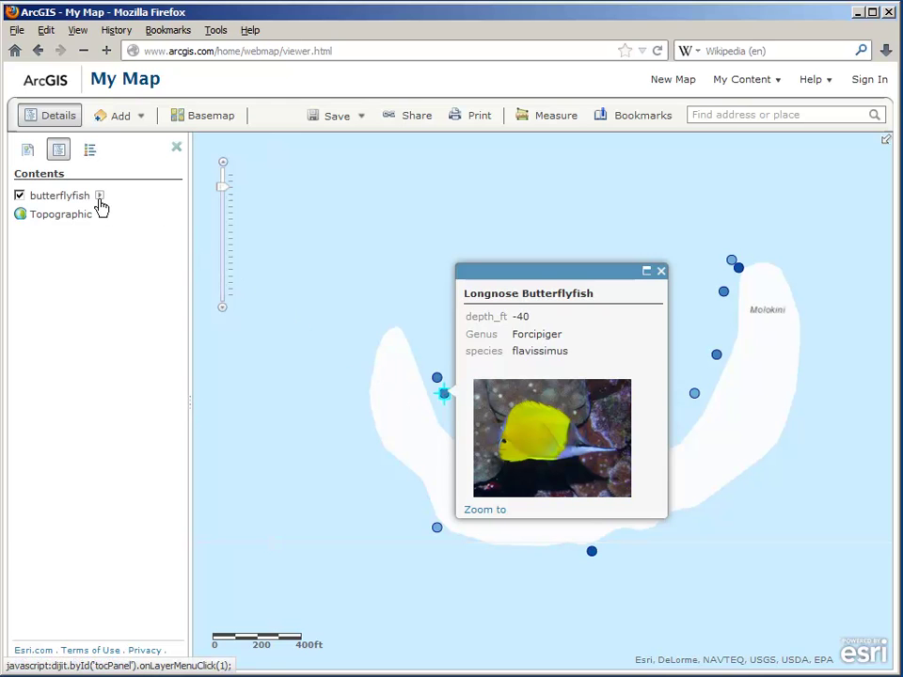
{"action": "left_click", "coordinate": [99, 195]}
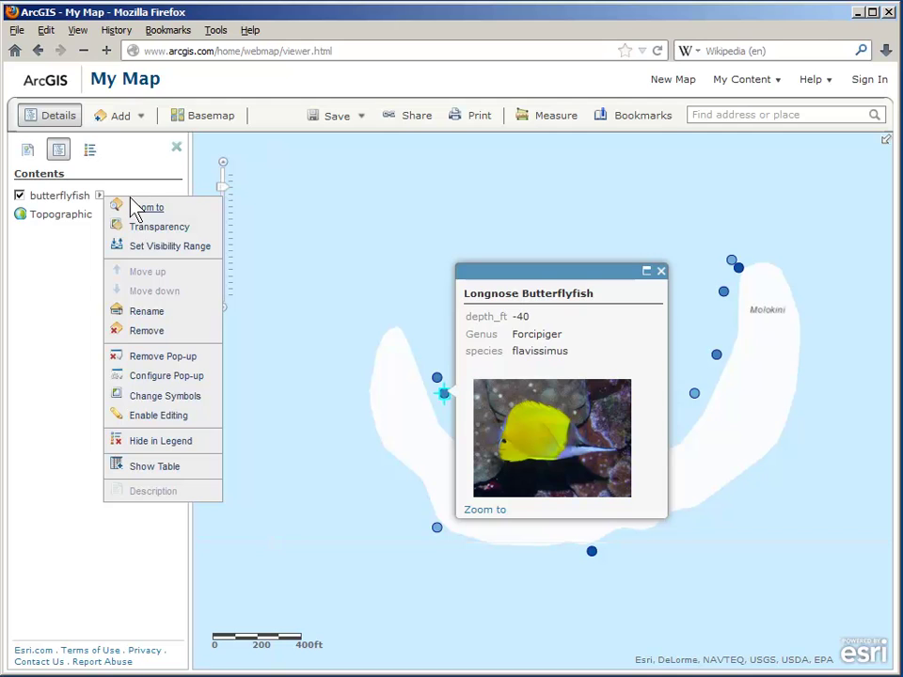
{"action": "left_click", "coordinate": [147, 311]}
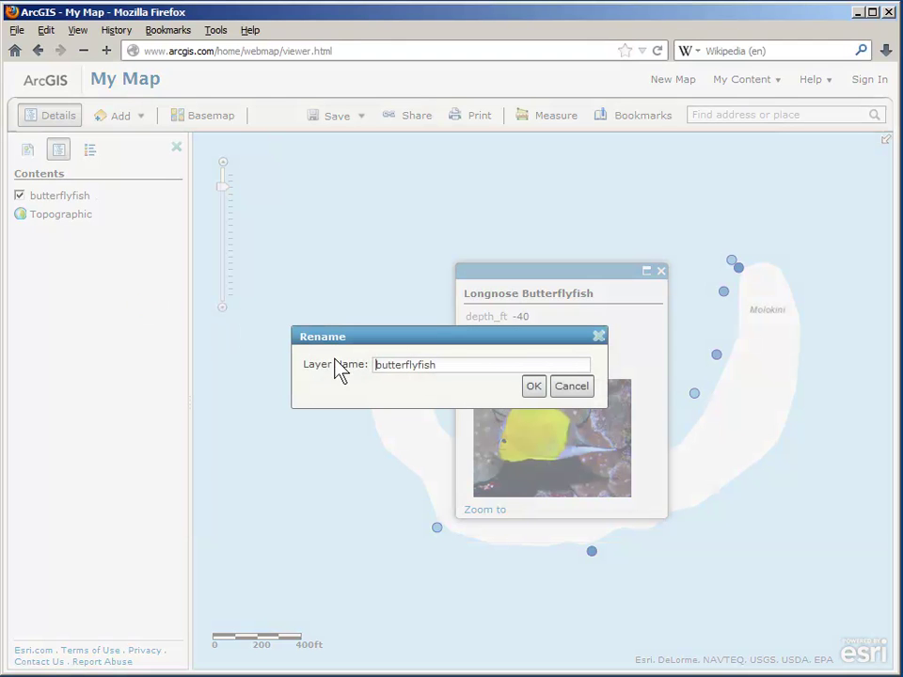
{"action": "left_click", "coordinate": [464, 364]}
{"action": "type", "text": "by depth"}
{"action": "key", "text": "Home"}
{"action": "key", "text": "Delete"}
{"action": "type", "text": "B"}
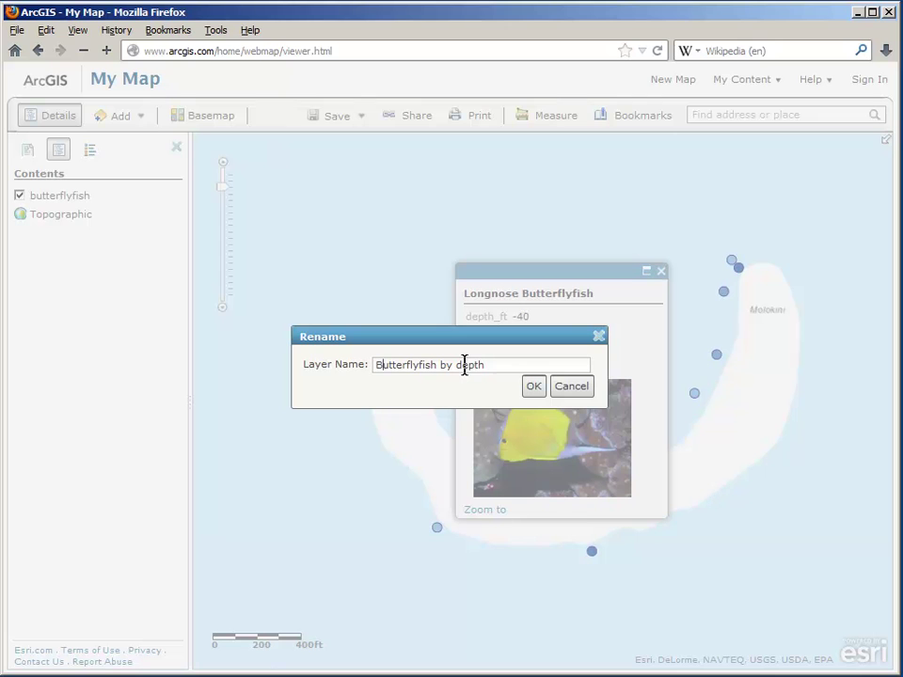
{"action": "left_click", "coordinate": [530, 385]}
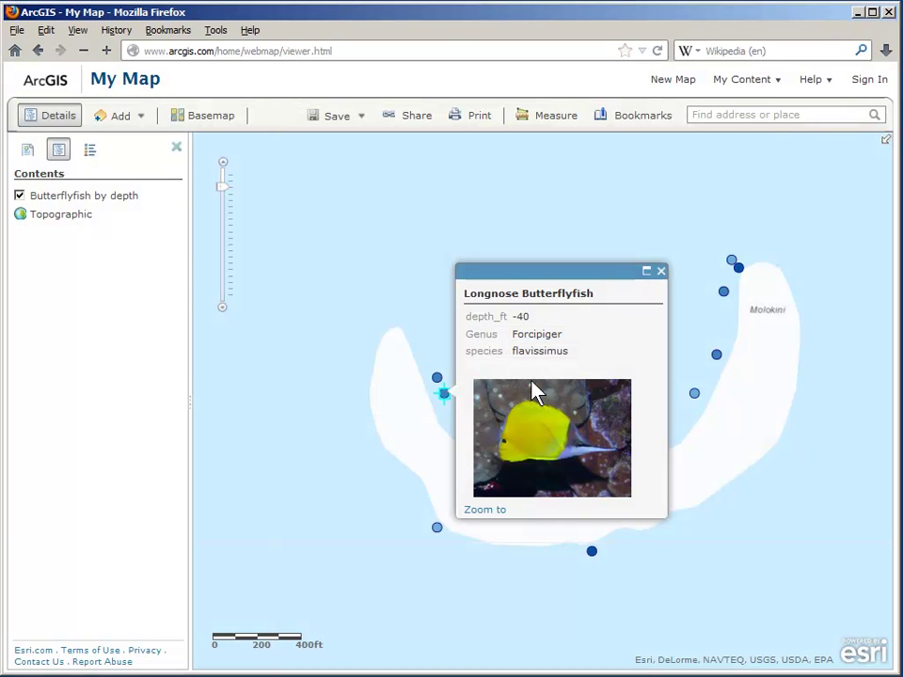
{"action": "left_click", "coordinate": [661, 272]}
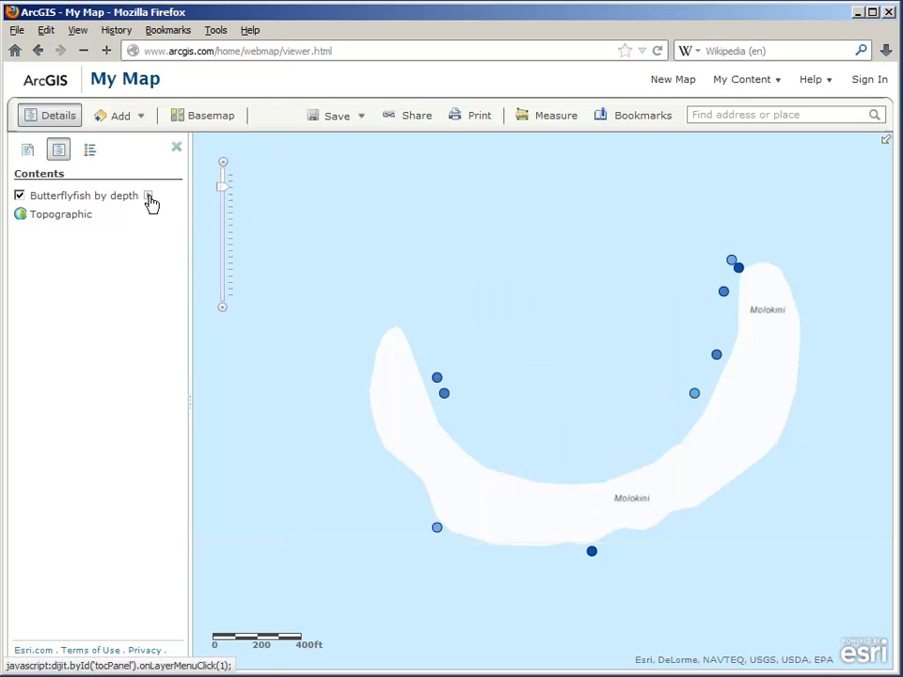
- Zoom to the full layer, page through the coastal pop-up's three records, then close it
{"action": "left_click", "coordinate": [148, 196]}
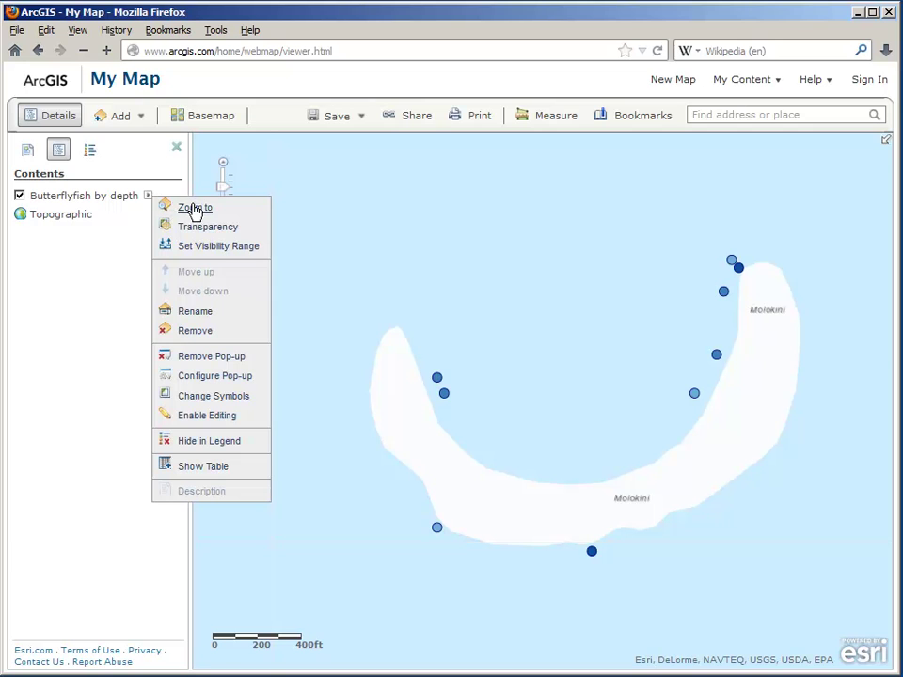
{"action": "left_click", "coordinate": [195, 208]}
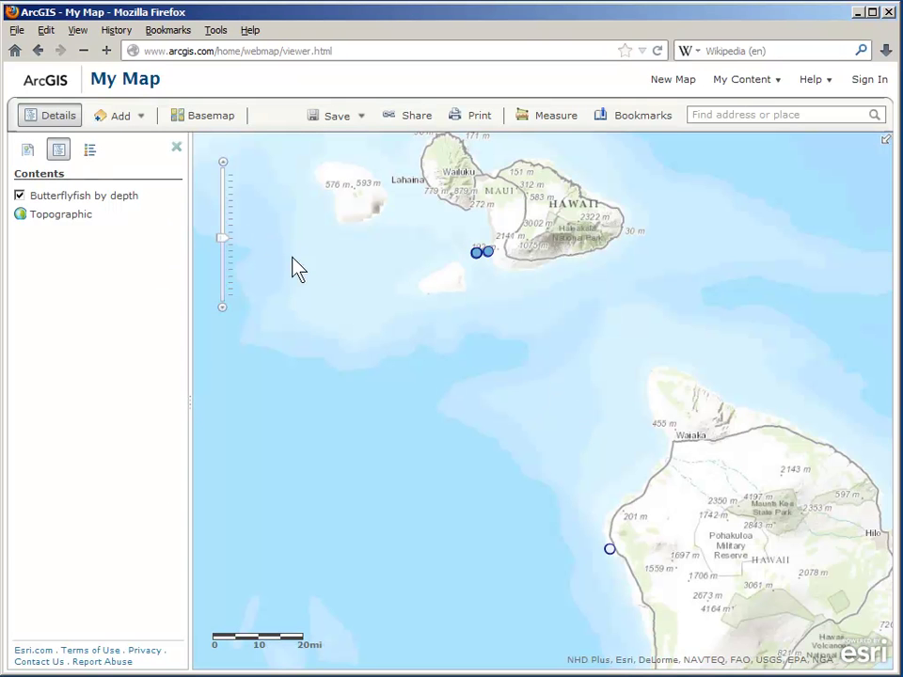
{"action": "left_click", "coordinate": [610, 550]}
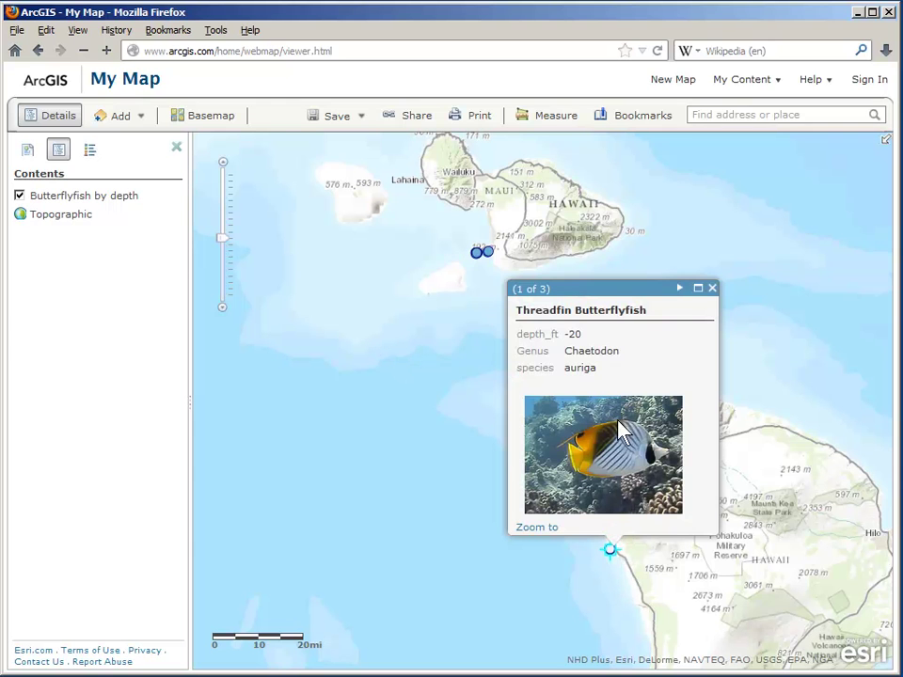
{"action": "left_click", "coordinate": [681, 291]}
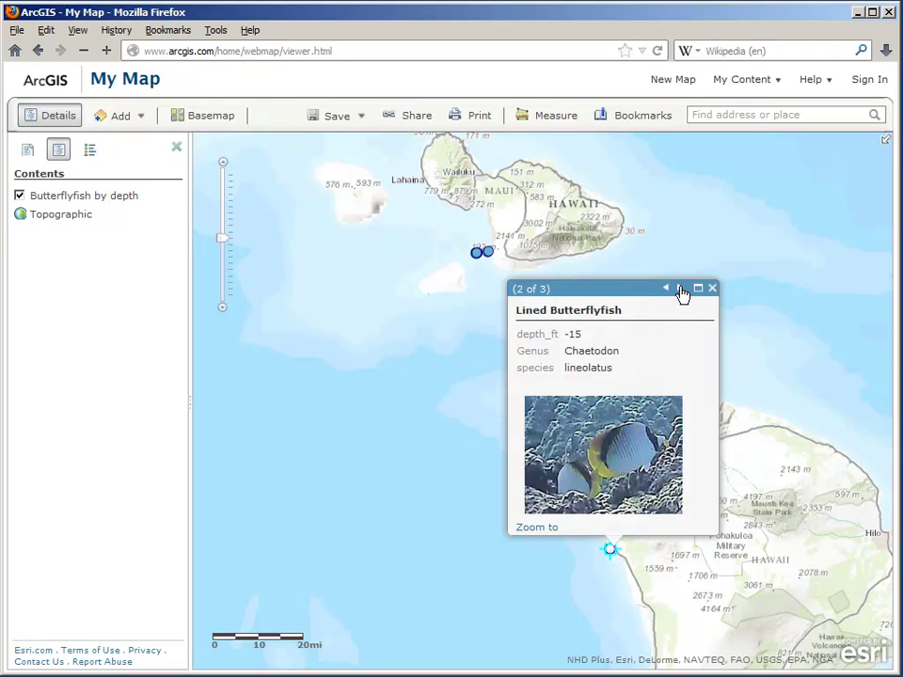
{"action": "left_click", "coordinate": [681, 291]}
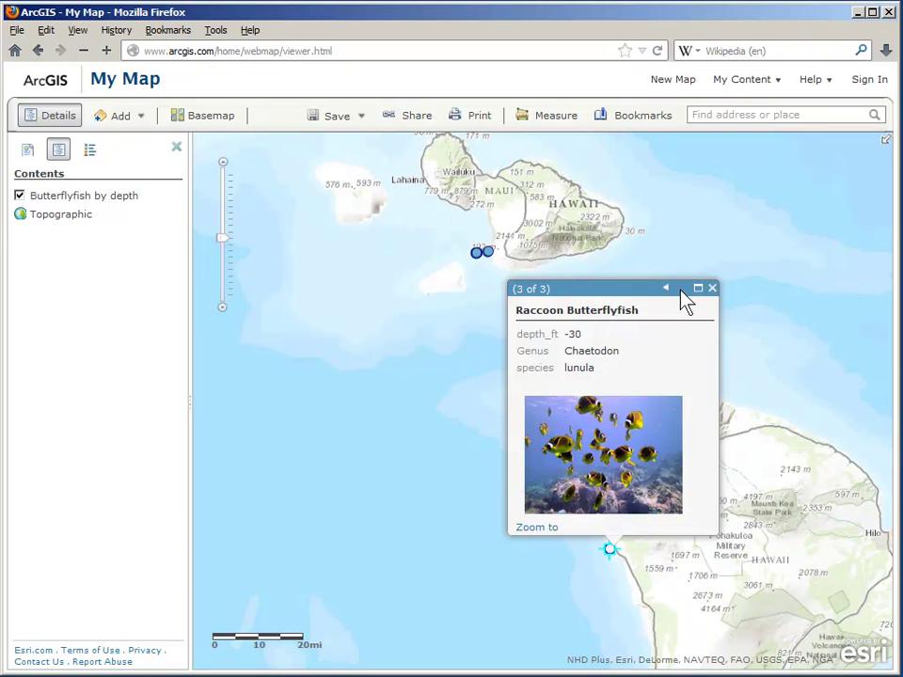
{"action": "left_click", "coordinate": [712, 288]}
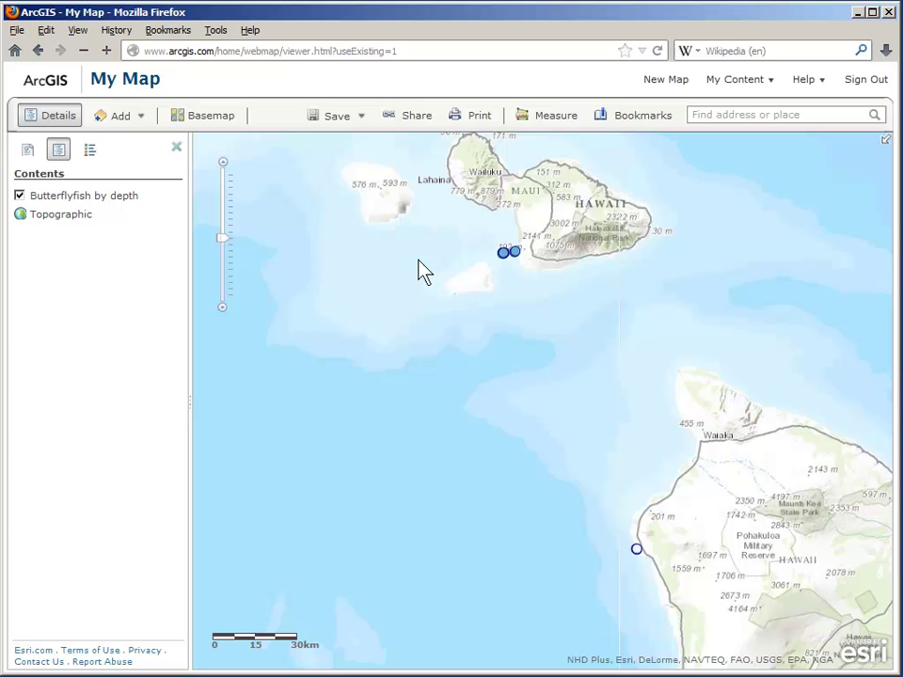
- Save the map as 'Butterflyfish in Hawaii', tags 'Butterflyfish, Hawaii', summary 'Dots show name, depth, photo'
{"action": "left_click", "coordinate": [336, 122]}
{"action": "left_click", "coordinate": [334, 139]}
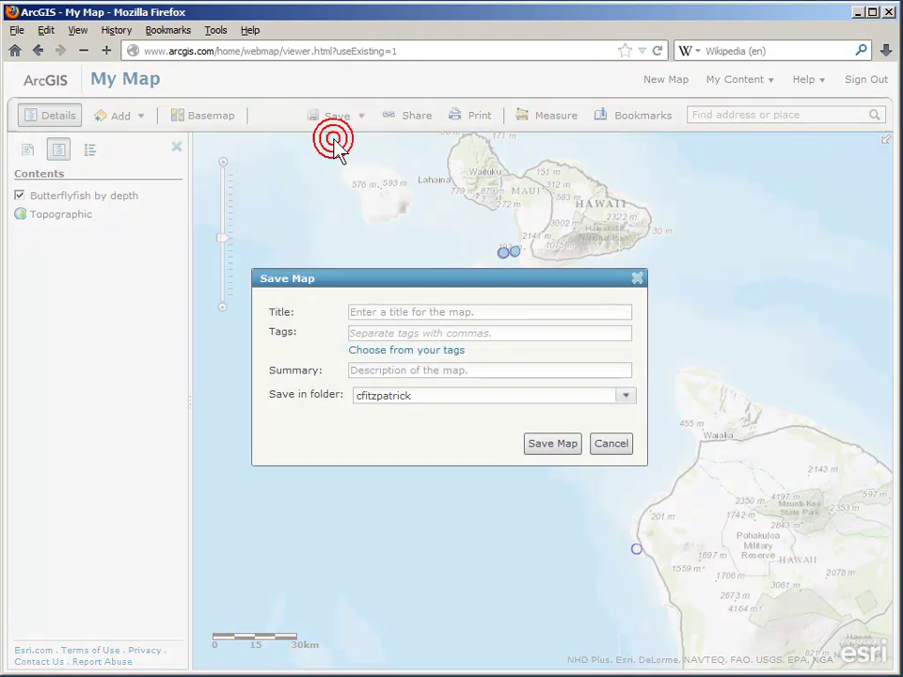
{"action": "left_click", "coordinate": [411, 313]}
{"action": "type", "text": "Butterflyfish in Hawaii"}
{"action": "key", "text": "Tab"}
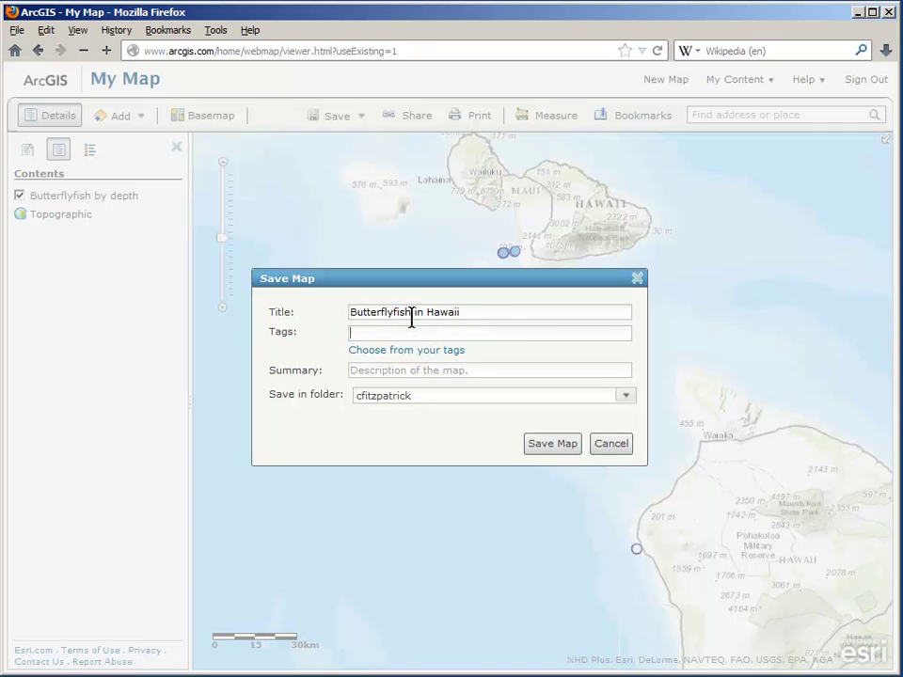
{"action": "type", "text": "Butterflyfish, Hawaii"}
{"action": "key", "text": "Tab"}
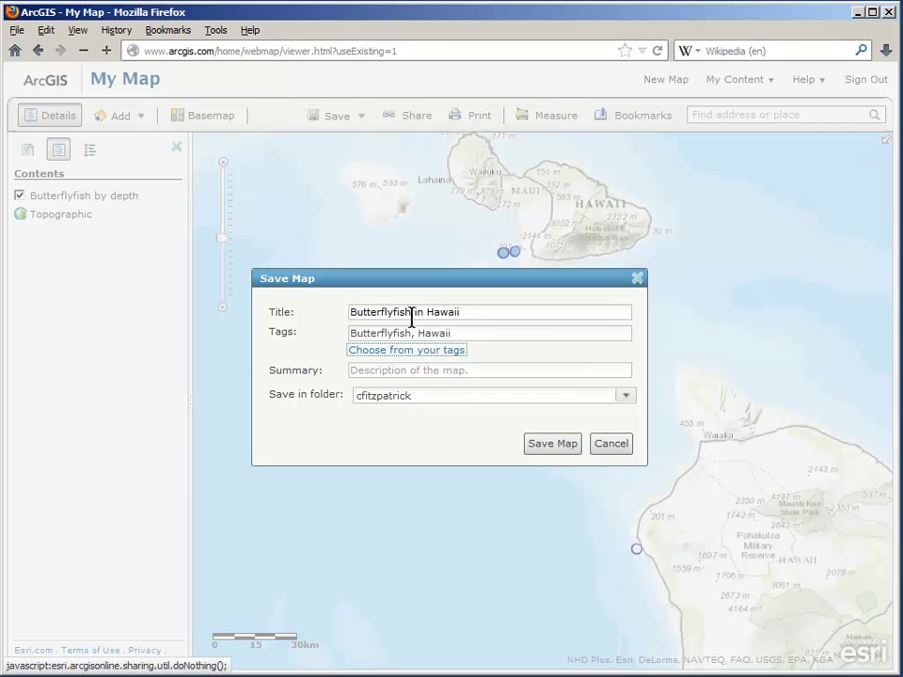
{"action": "key", "text": "Tab"}
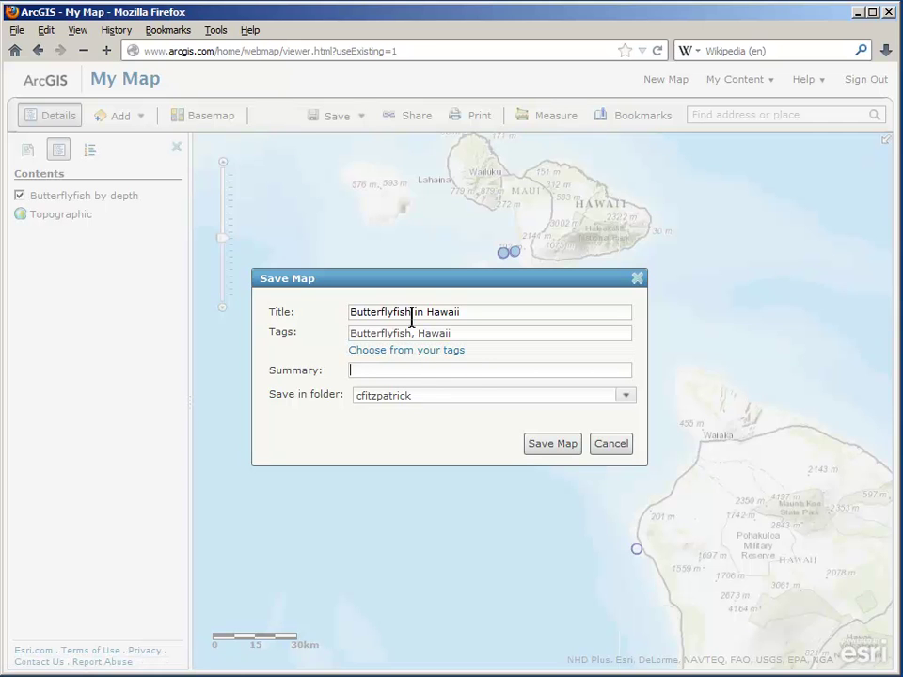
{"action": "type", "text": "Dots show name, depth, photo"}
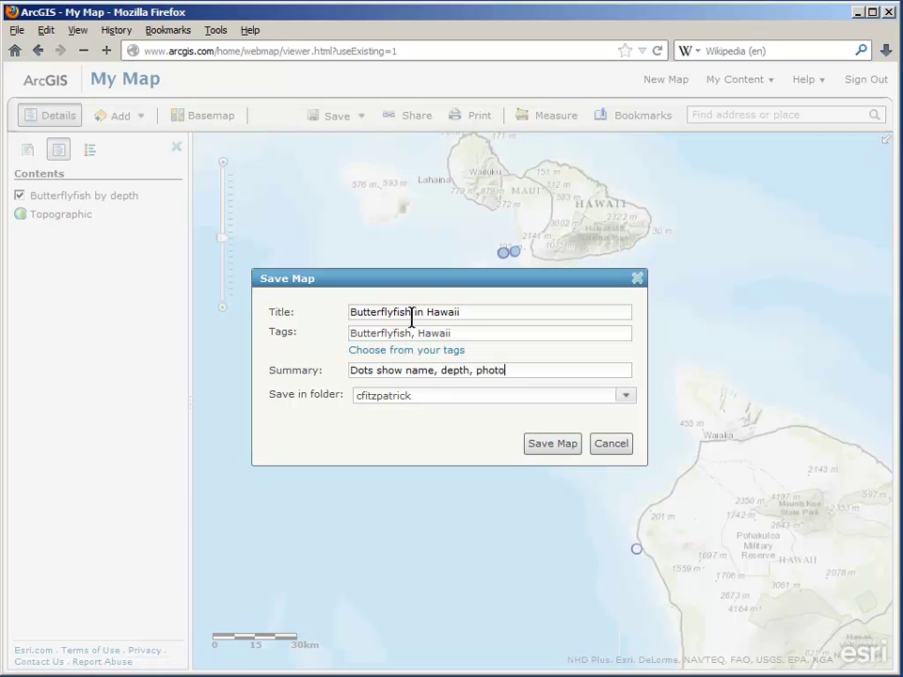
{"action": "left_click", "coordinate": [565, 445]}
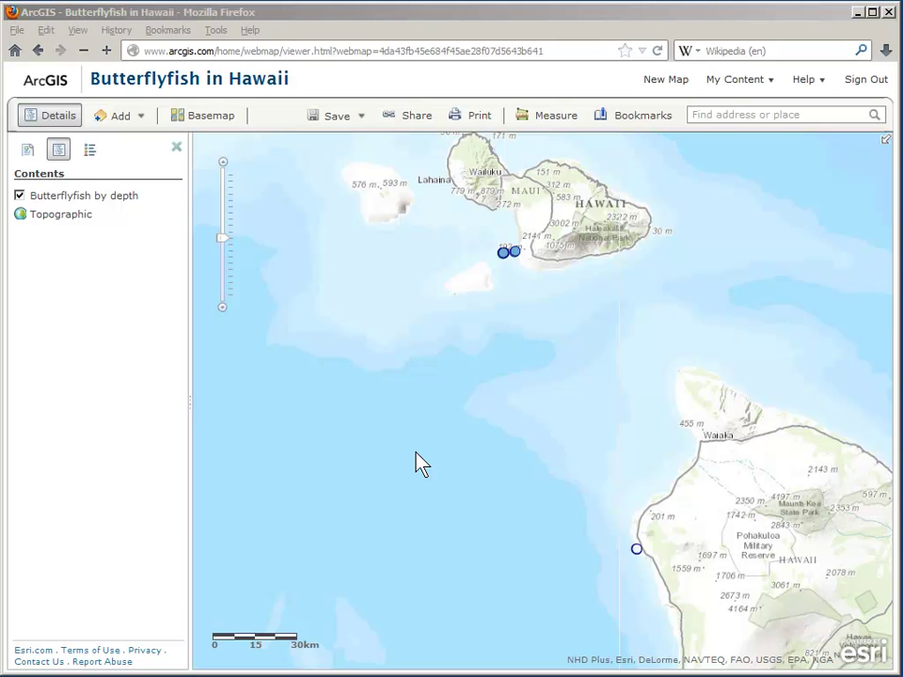
- Share the map publicly with Everyone and copy its bit.ly short link
{"action": "left_click", "coordinate": [403, 120]}
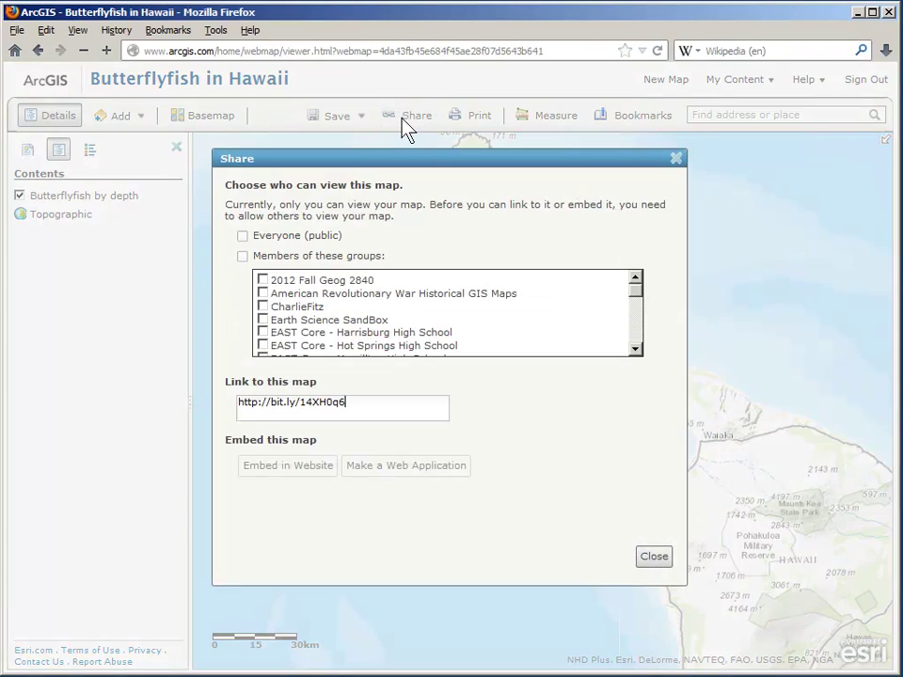
{"action": "left_click", "coordinate": [243, 236]}
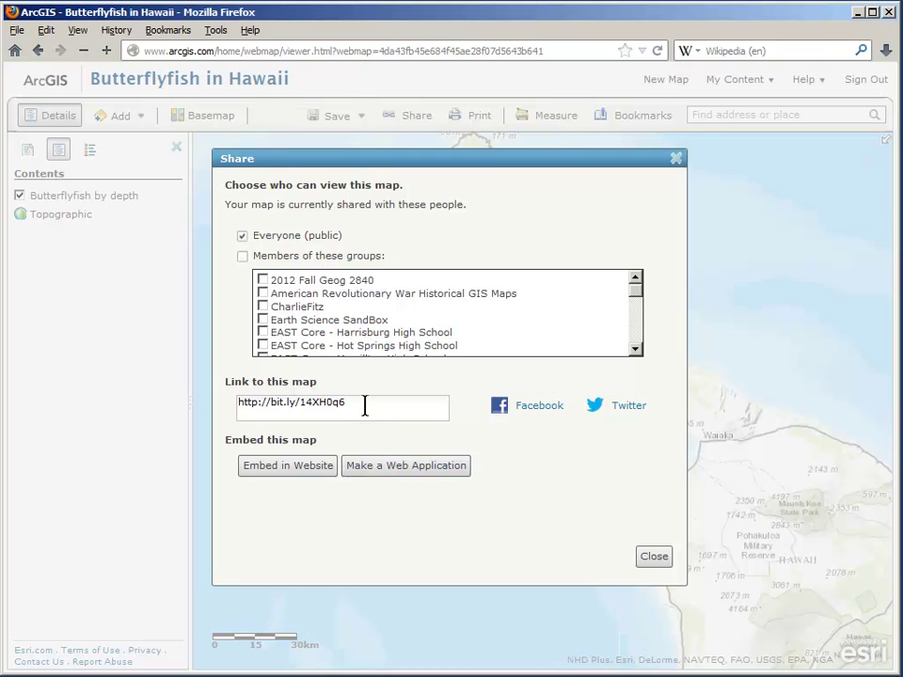
{"action": "left_click_drag", "start_coordinate": [365, 405], "coordinate": [227, 398]}
{"action": "right_click", "coordinate": [262, 404]}
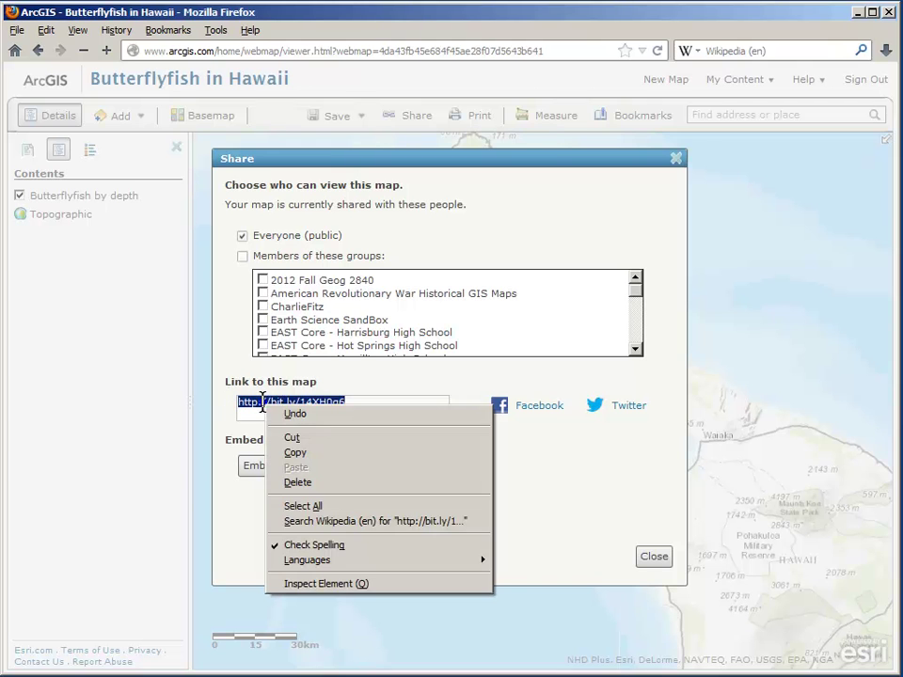
{"action": "left_click", "coordinate": [280, 453]}
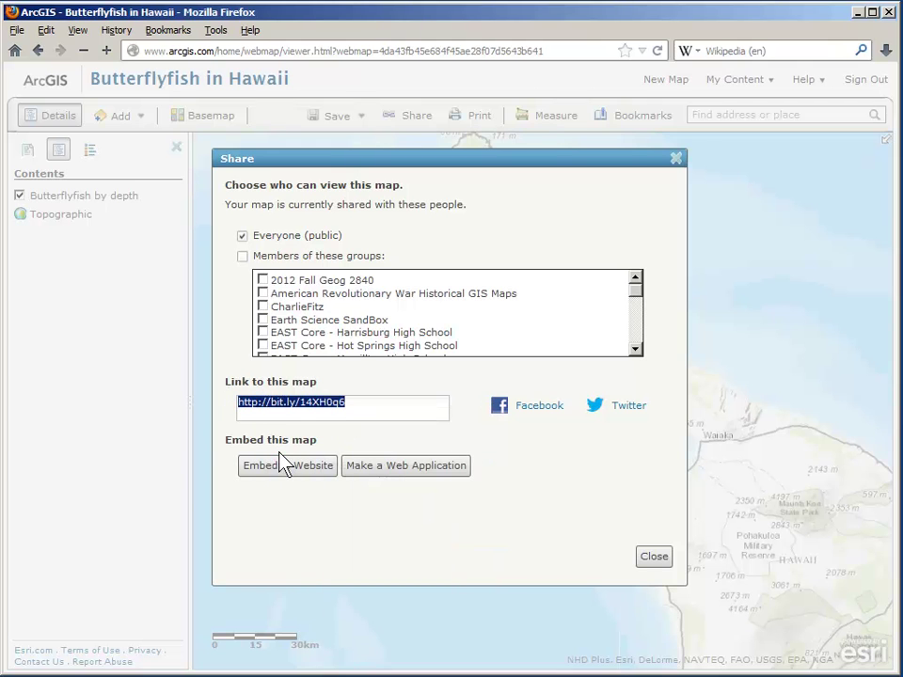
{"action": "left_click", "coordinate": [651, 559]}
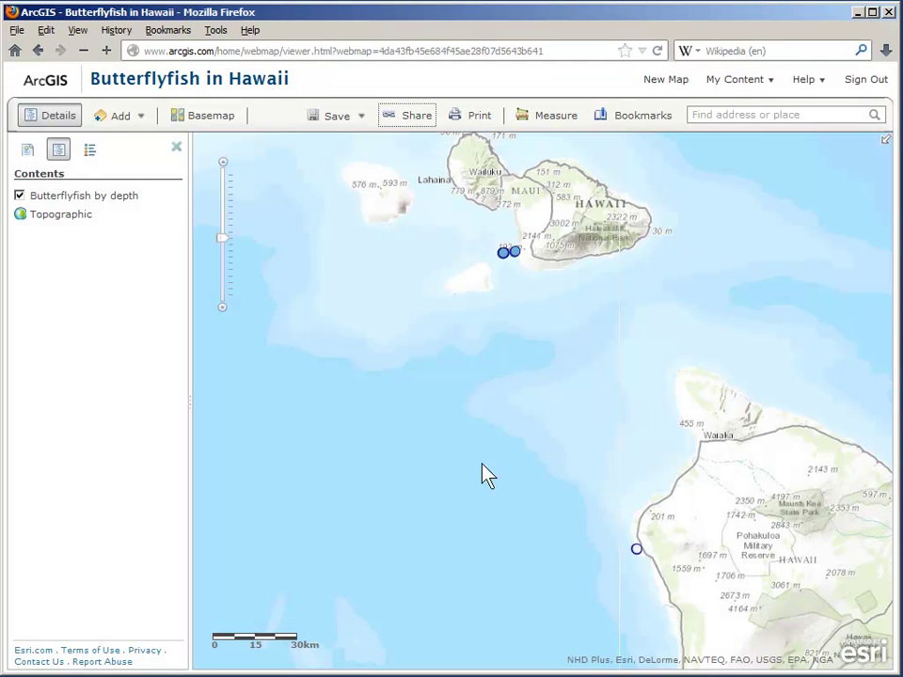
- Open the map's item page for editing and paste the prepared description
{"action": "left_click", "coordinate": [33, 156]}
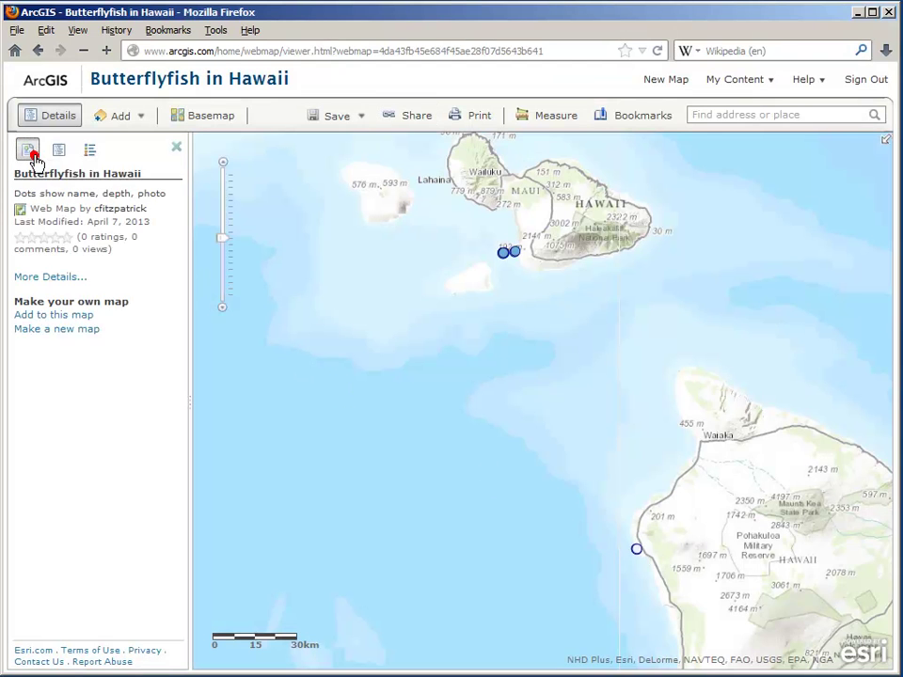
{"action": "left_click", "coordinate": [74, 278]}
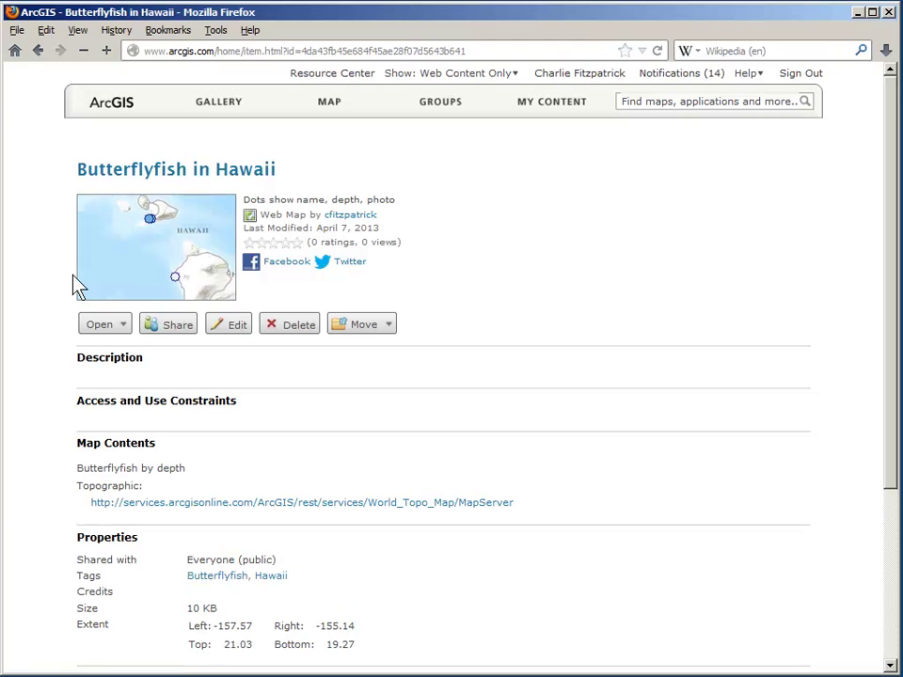
{"action": "left_click", "coordinate": [233, 327]}
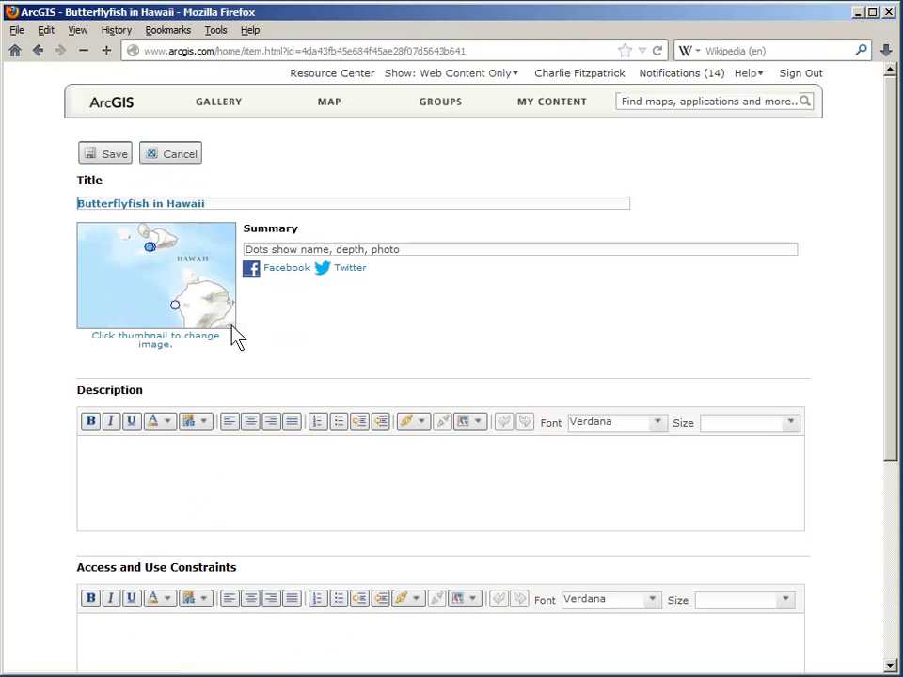
{"action": "left_click", "coordinate": [225, 470]}
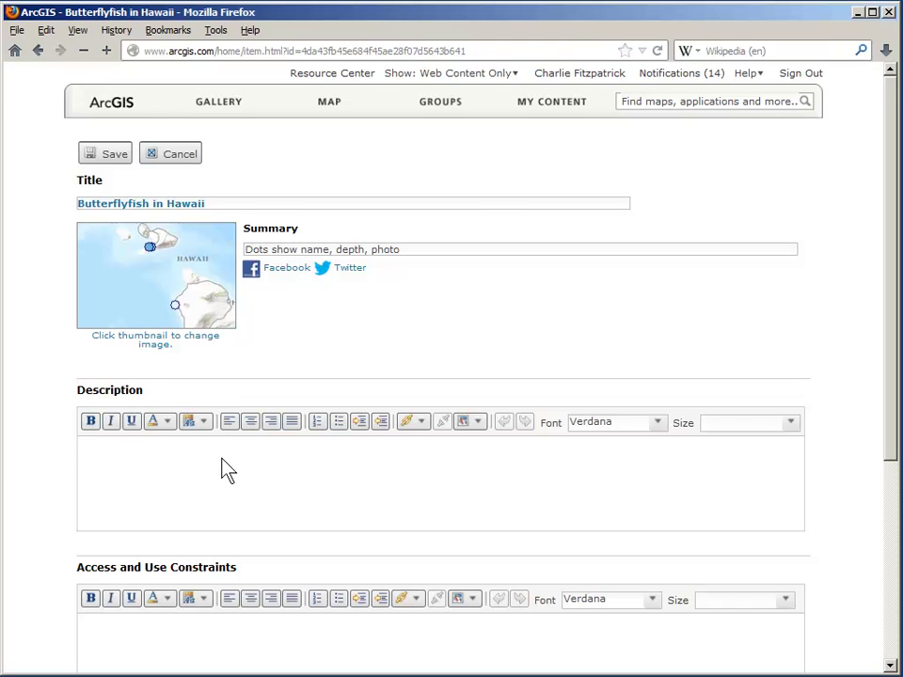
{"action": "key", "text": "ctrl+v"}
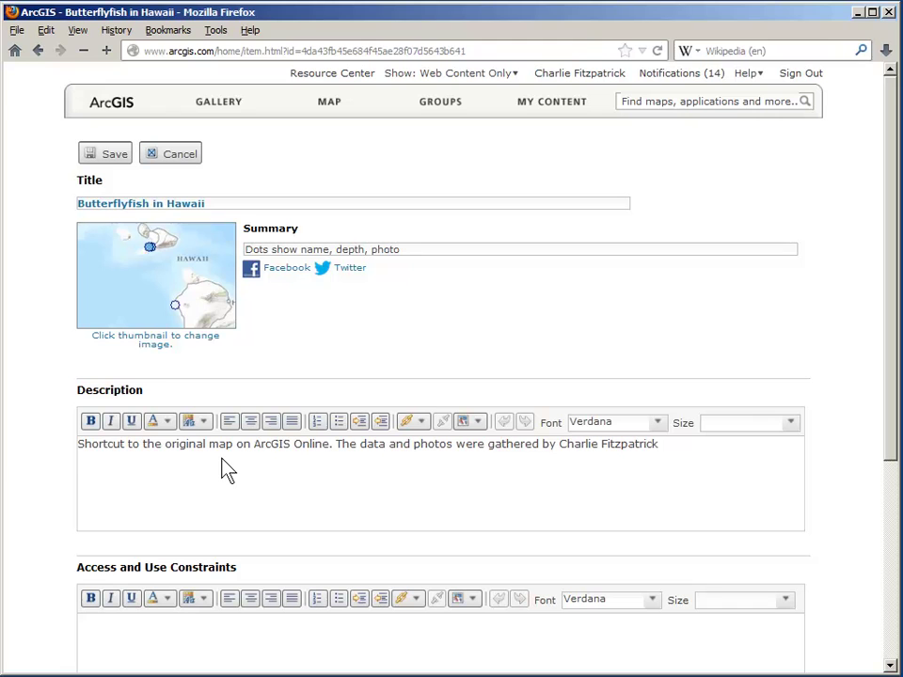
{"action": "type", "text": "."}
- Link the phrase about the original map to the short link, opening in a new window
{"action": "left_click_drag", "start_coordinate": [329, 446], "coordinate": [76, 447]}
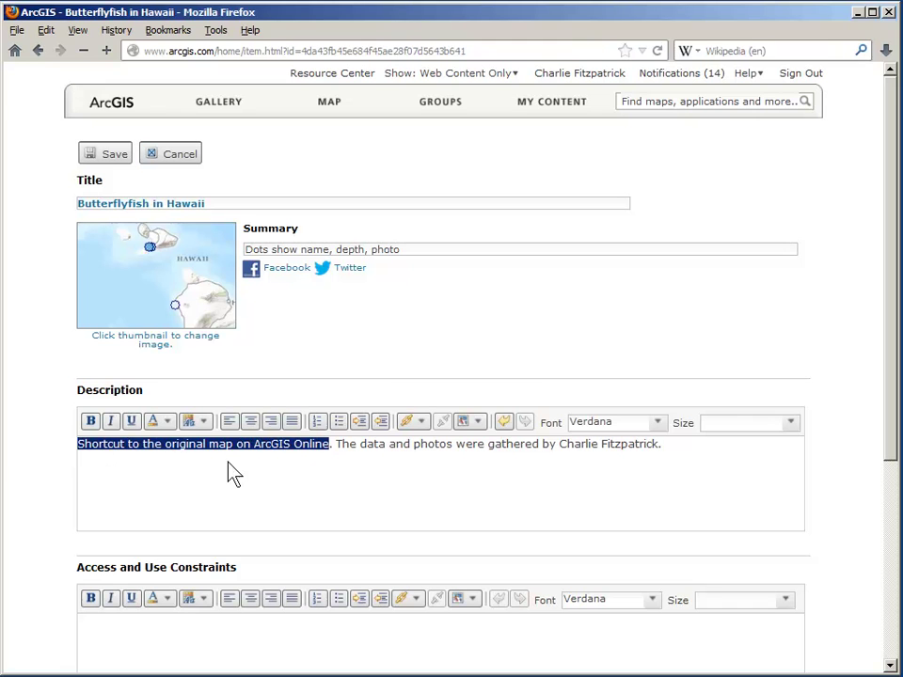
{"action": "left_click", "coordinate": [409, 423]}
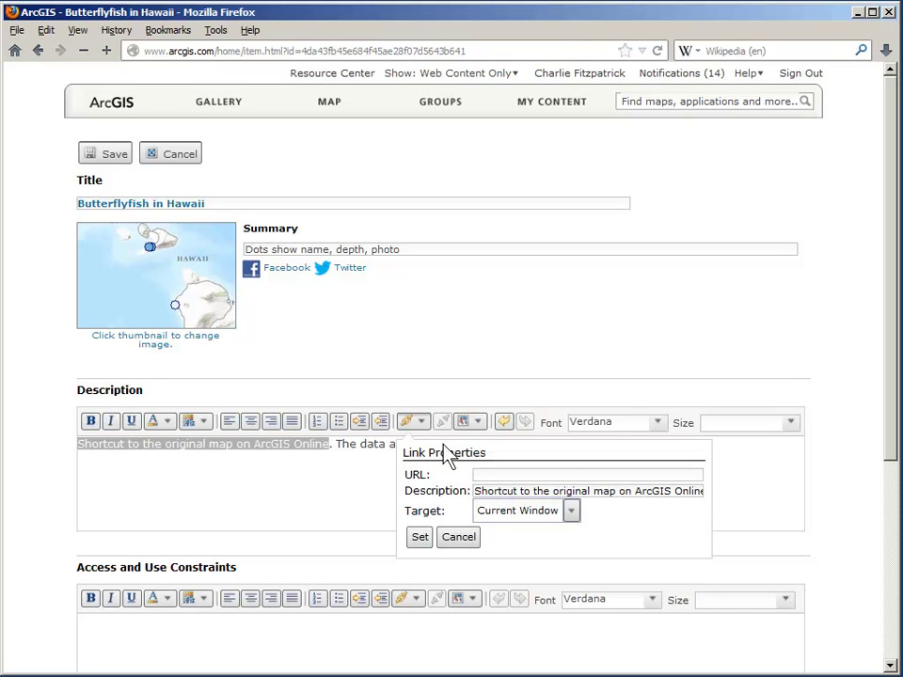
{"action": "key", "text": "ctrl+v"}
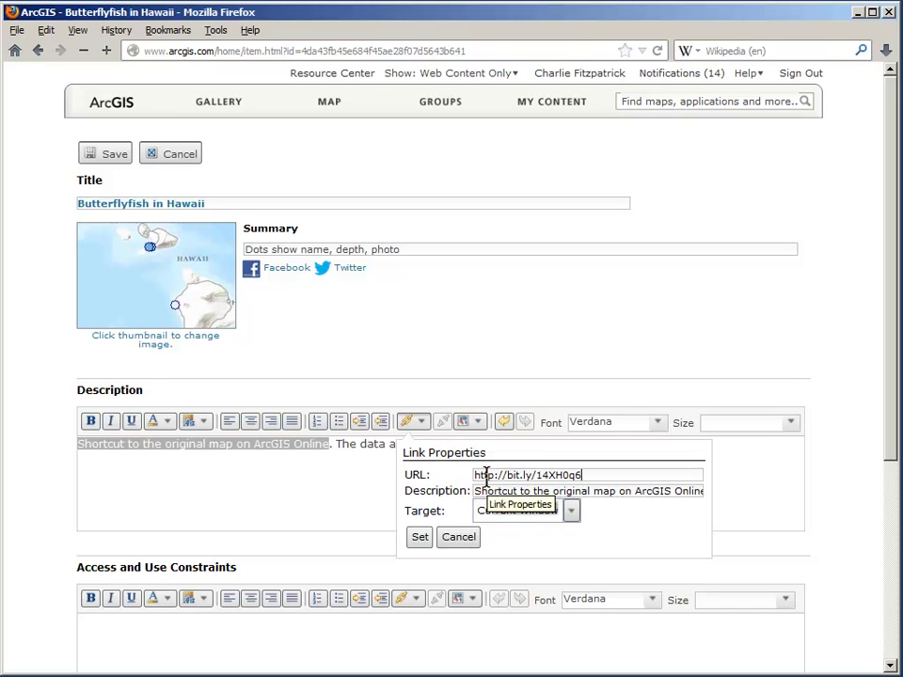
{"action": "left_click", "coordinate": [570, 512]}
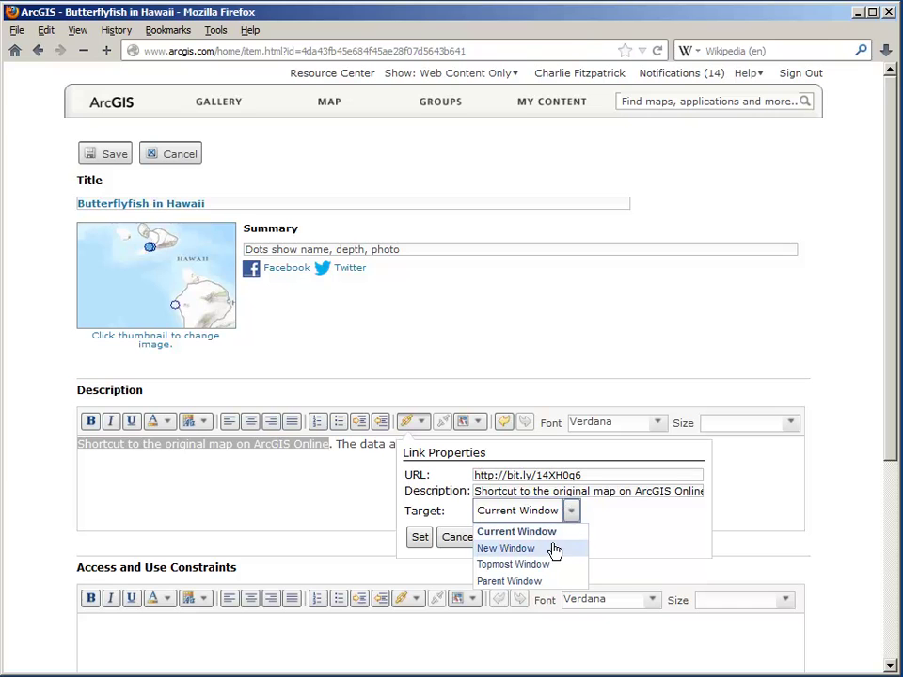
{"action": "left_click", "coordinate": [552, 553]}
{"action": "left_click", "coordinate": [421, 538]}
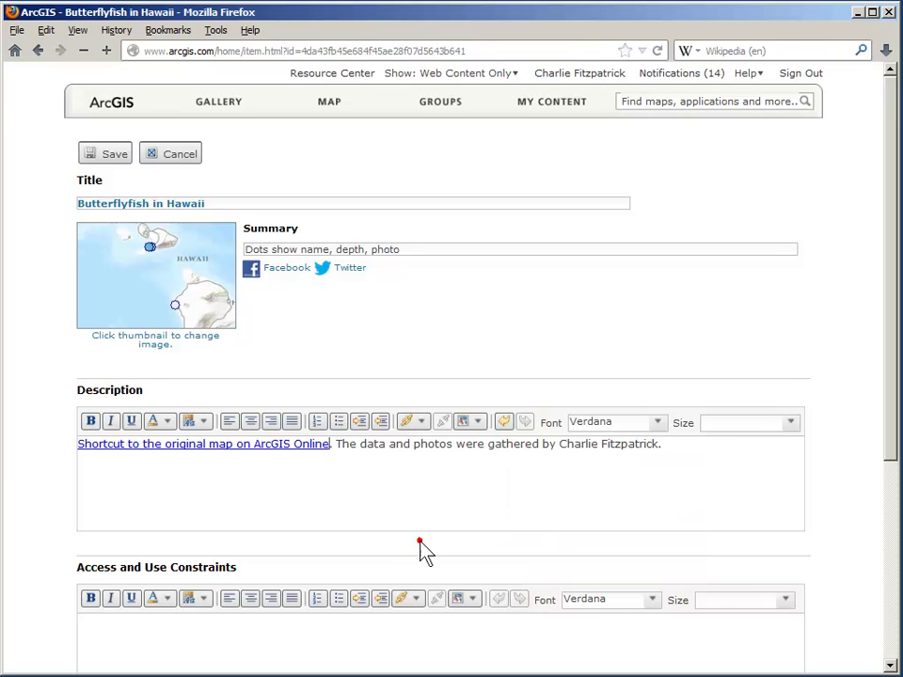
- Add the 'For educational use only' constraint and the credits, then save the item details
{"action": "left_click", "coordinate": [331, 635]}
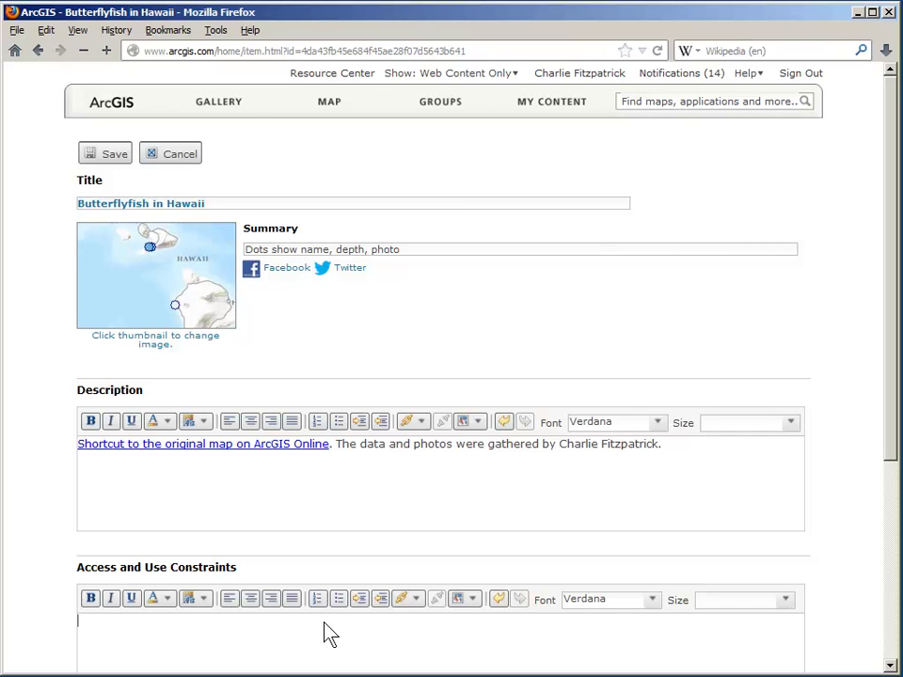
{"action": "key", "text": "ctrl+v"}
{"action": "scroll", "coordinate": [341, 625], "scroll_direction": "down", "scroll_amount": 3}
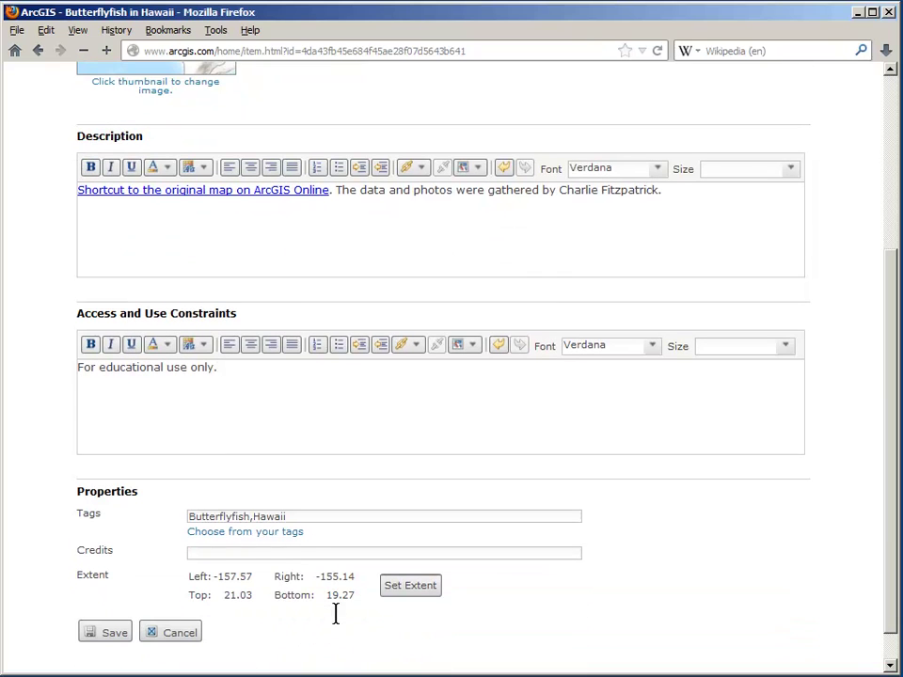
{"action": "left_click", "coordinate": [278, 552]}
{"action": "key", "text": "ctrl+v"}
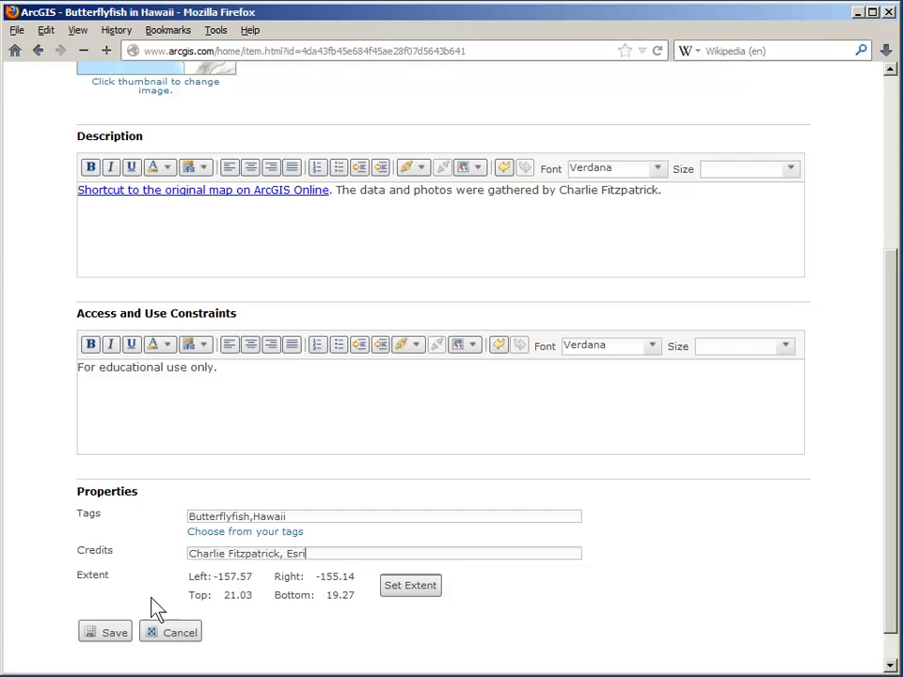
{"action": "left_click", "coordinate": [115, 633]}
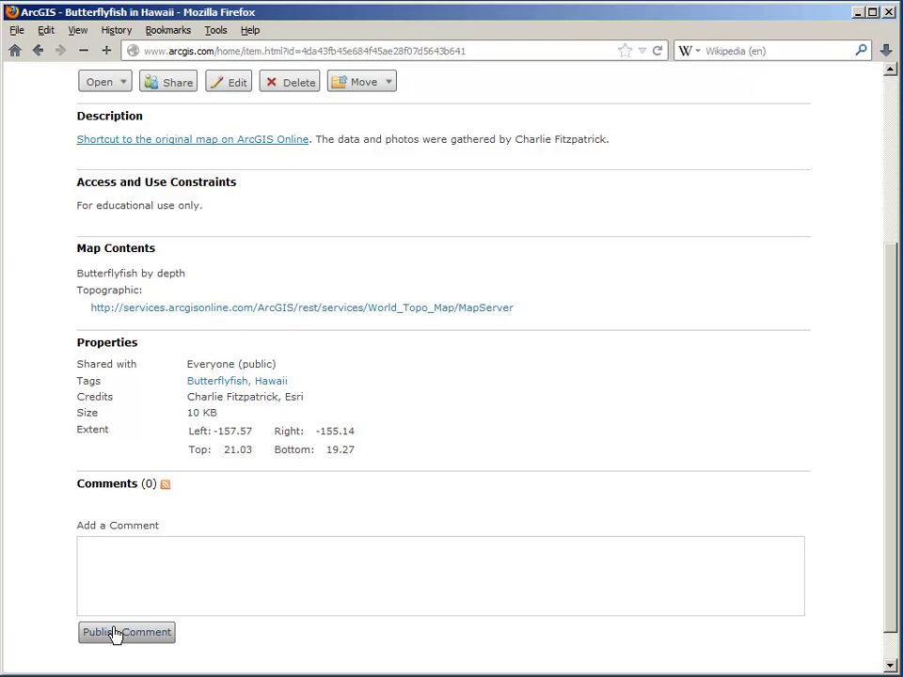
- Open the web map in Map Viewer from the item page thumbnail
{"action": "scroll", "coordinate": [283, 283], "scroll_direction": "up", "scroll_amount": 5}
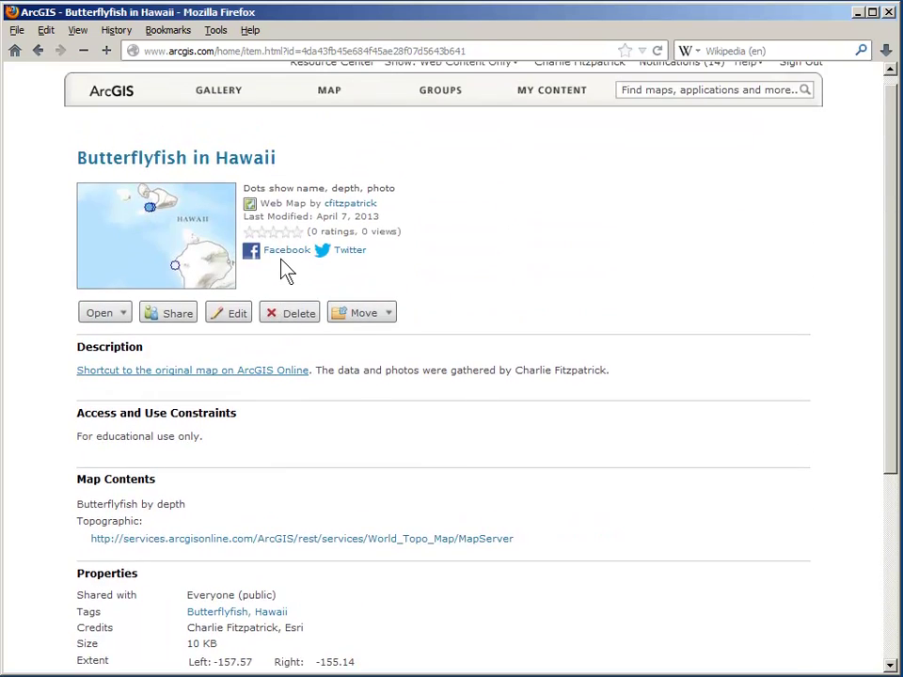
{"action": "scroll", "coordinate": [287, 271], "scroll_direction": "up", "scroll_amount": 1}
{"action": "left_click", "coordinate": [172, 262]}
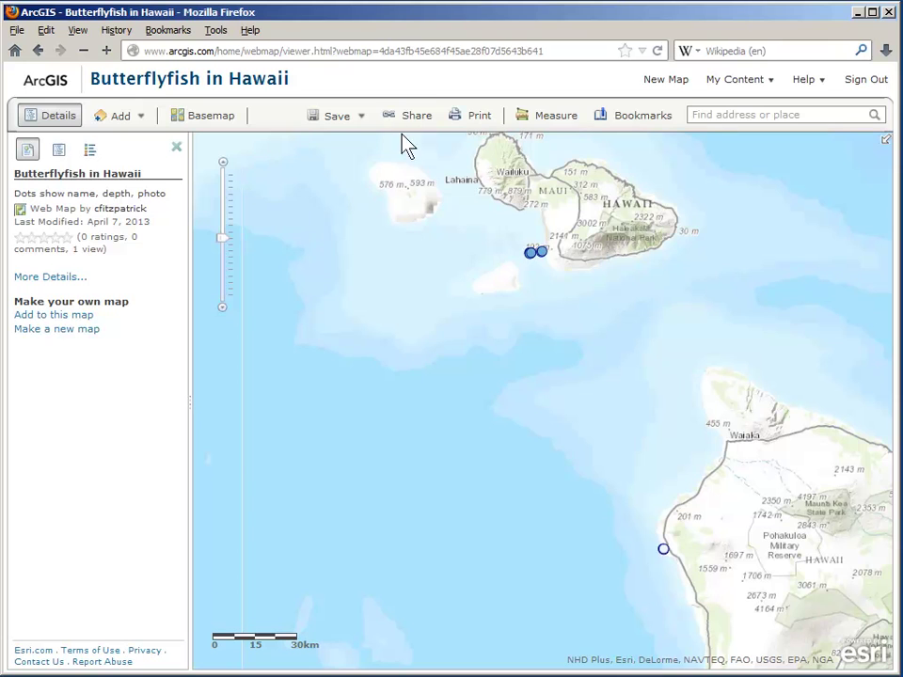
- Page through the Make a Web Application template gallery and show Basic Viewer's publish choices
{"action": "left_click", "coordinate": [414, 126]}
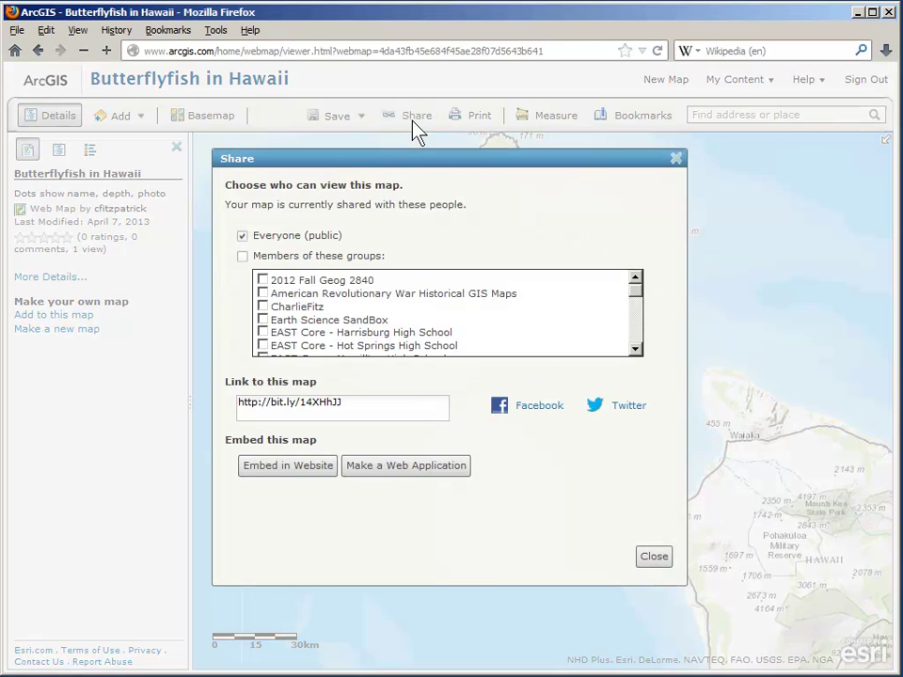
{"action": "left_click", "coordinate": [420, 467]}
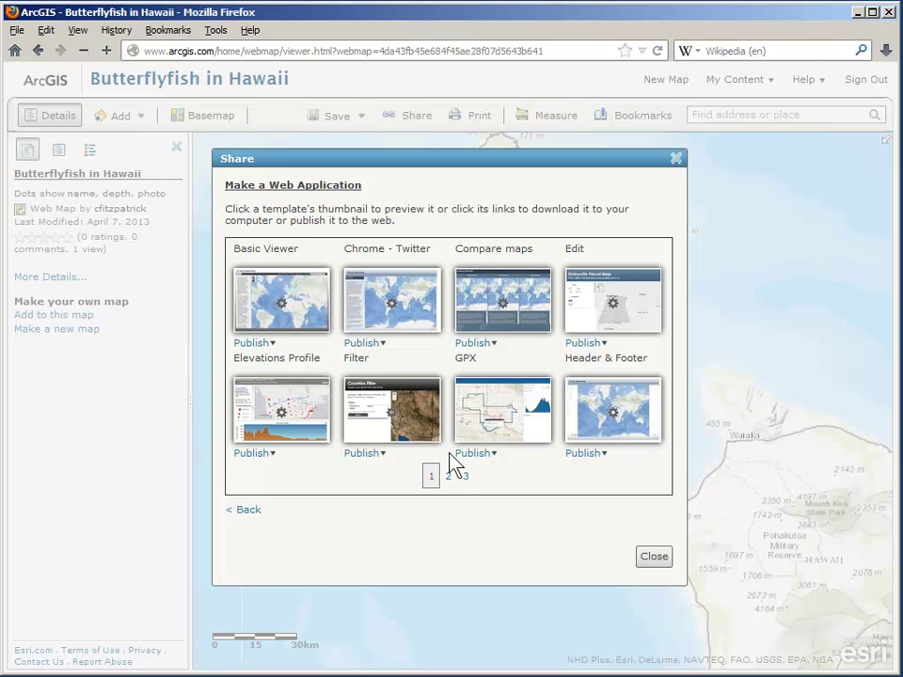
{"action": "left_click", "coordinate": [450, 478]}
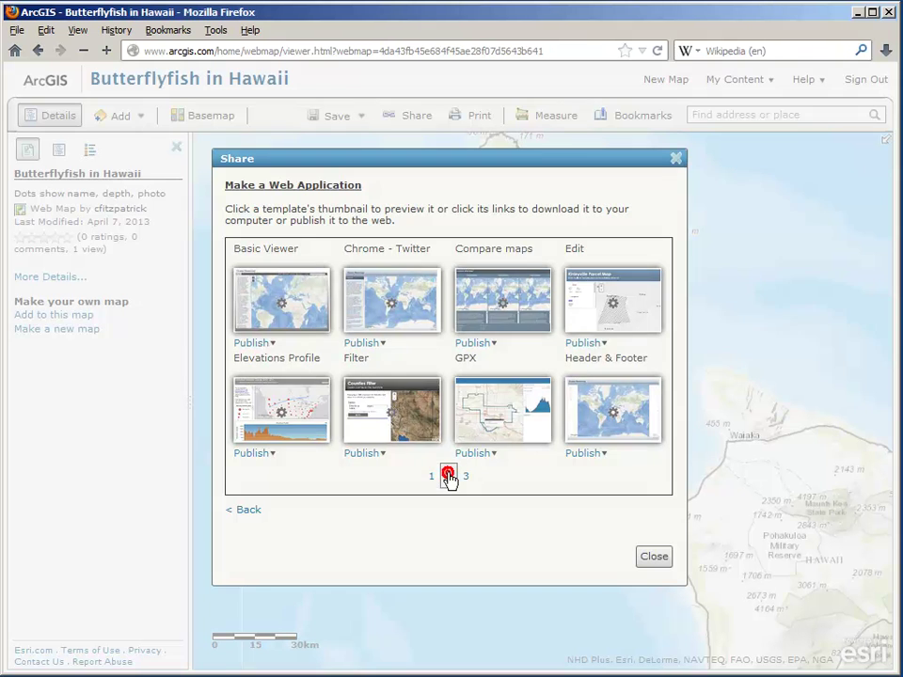
{"action": "left_click", "coordinate": [464, 478]}
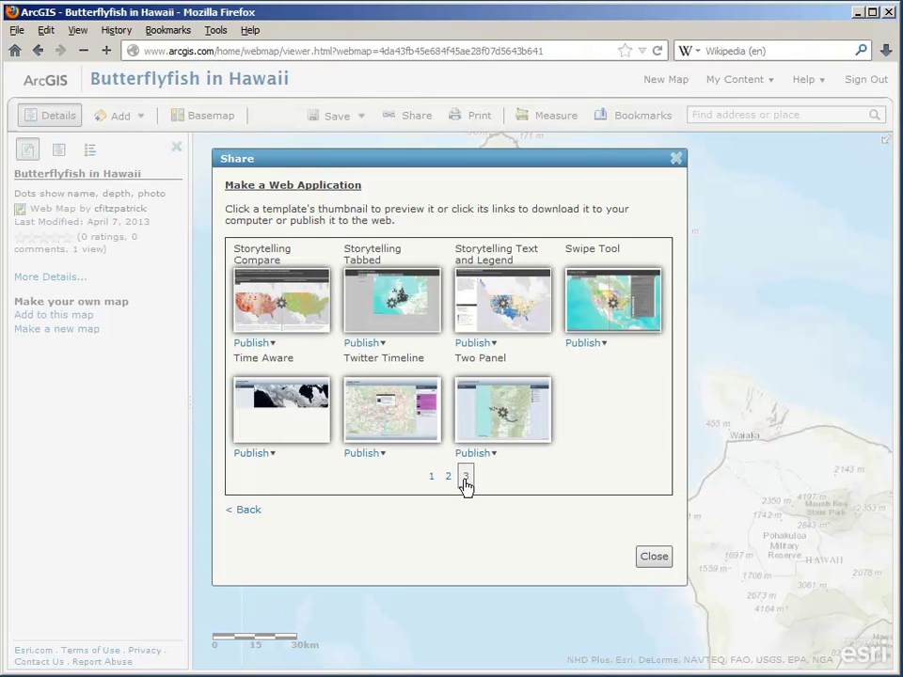
{"action": "left_click", "coordinate": [434, 477]}
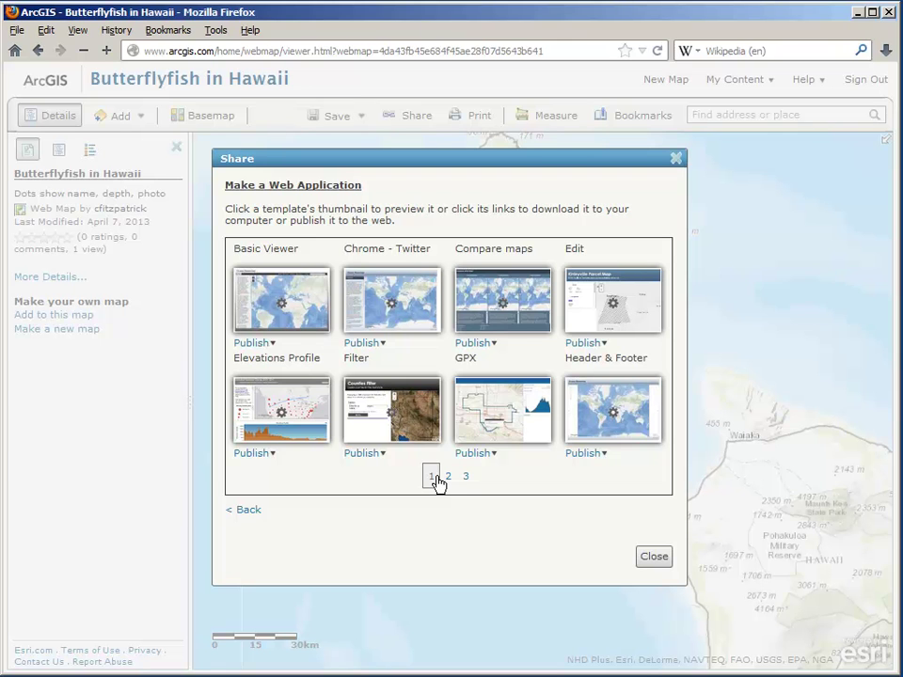
{"action": "mouse_move", "coordinate": [325, 268]}
{"action": "left_click", "coordinate": [274, 344]}
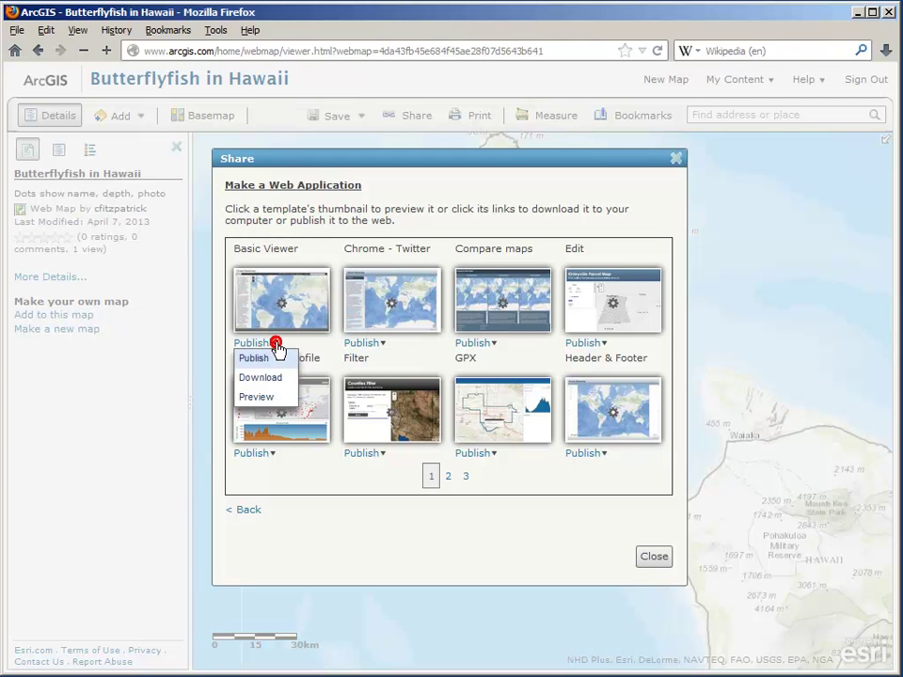
{"action": "left_click", "coordinate": [278, 399]}
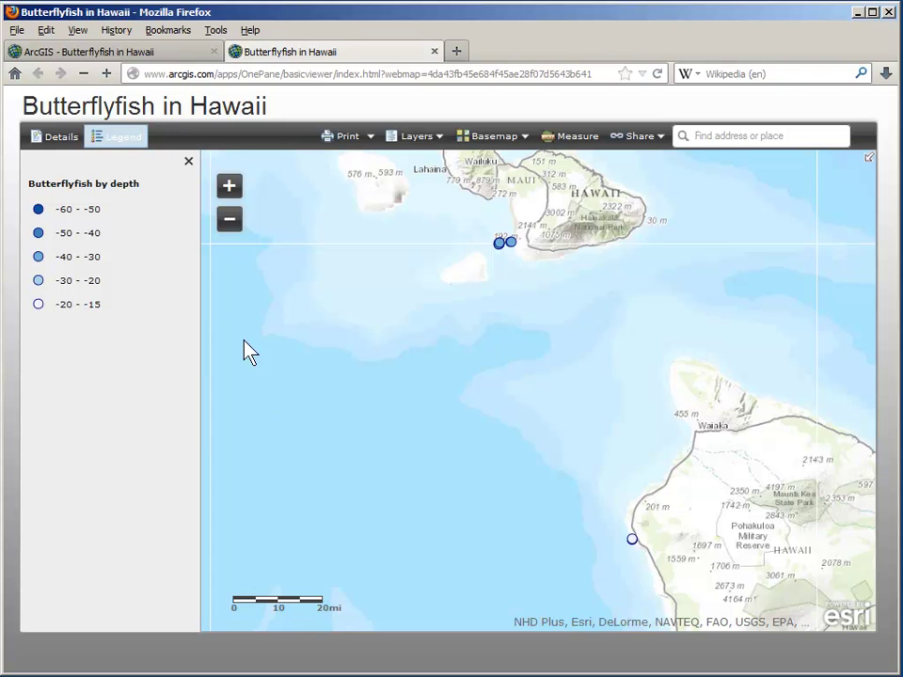
{"action": "left_click", "coordinate": [66, 141]}
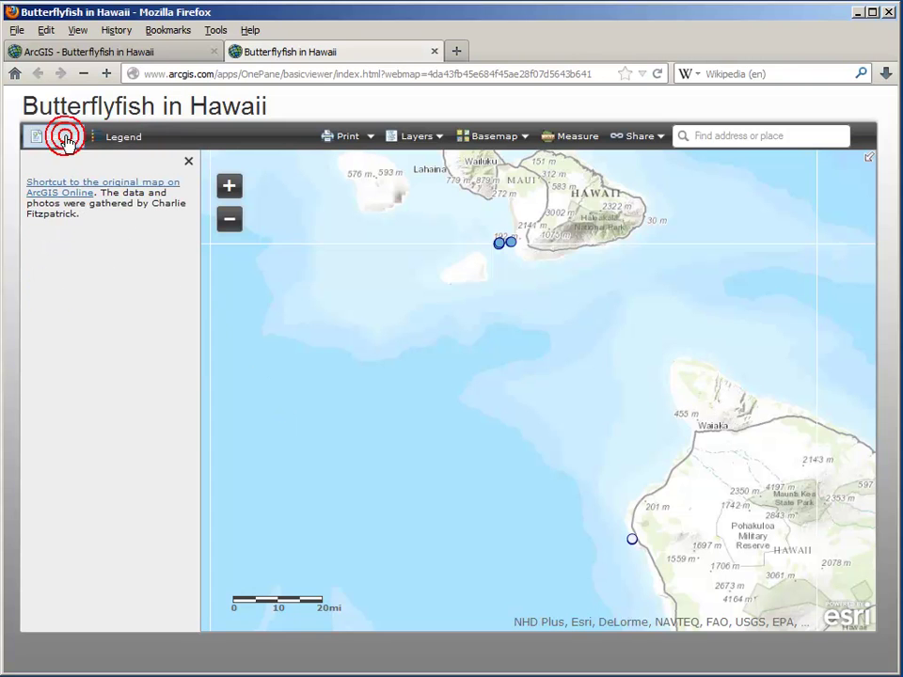
{"action": "left_click", "coordinate": [121, 143]}
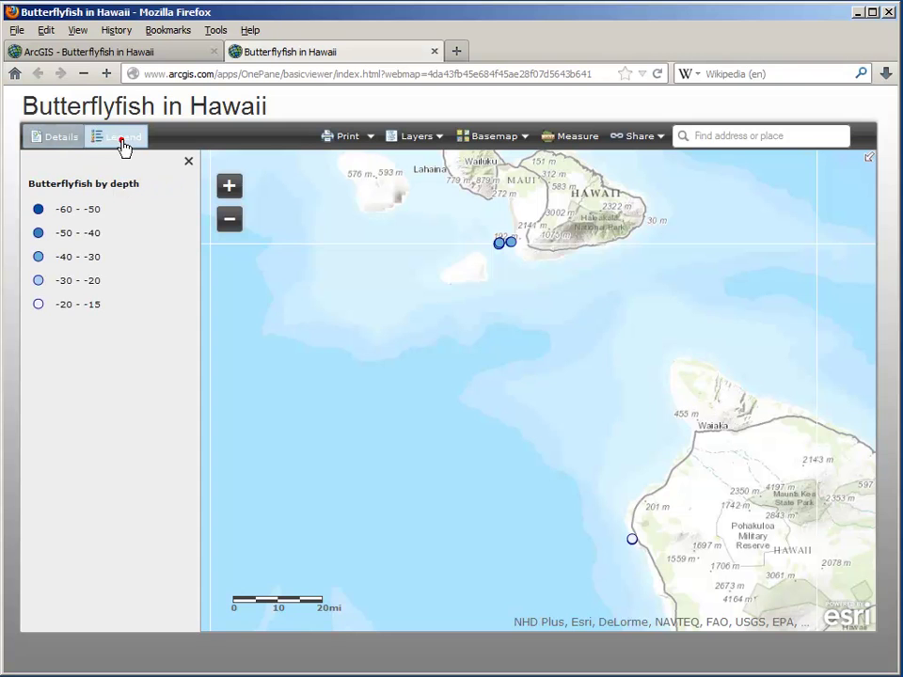
{"action": "left_click", "coordinate": [509, 243]}
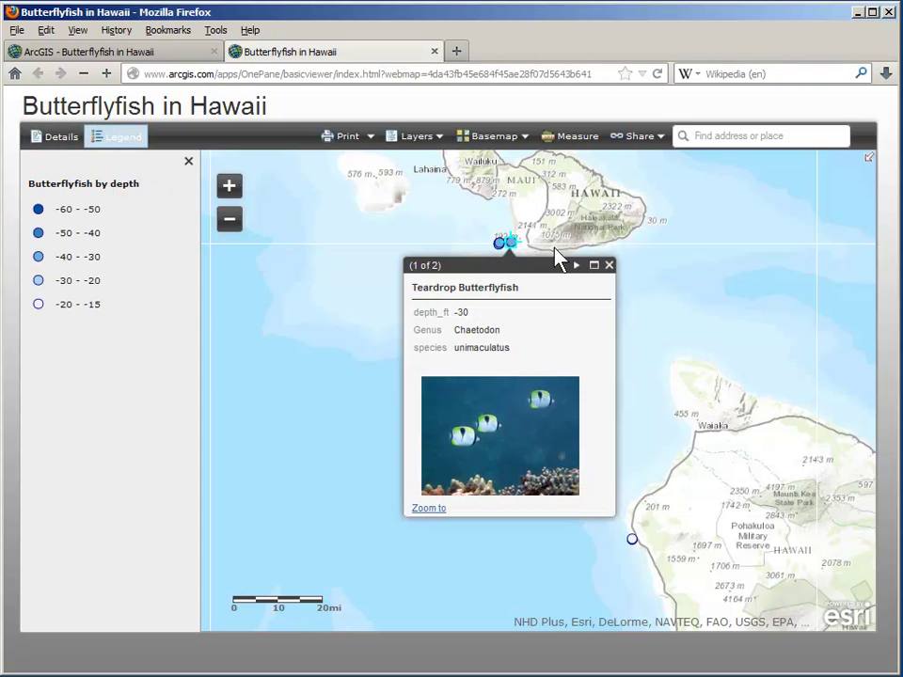
{"action": "left_click", "coordinate": [608, 268]}
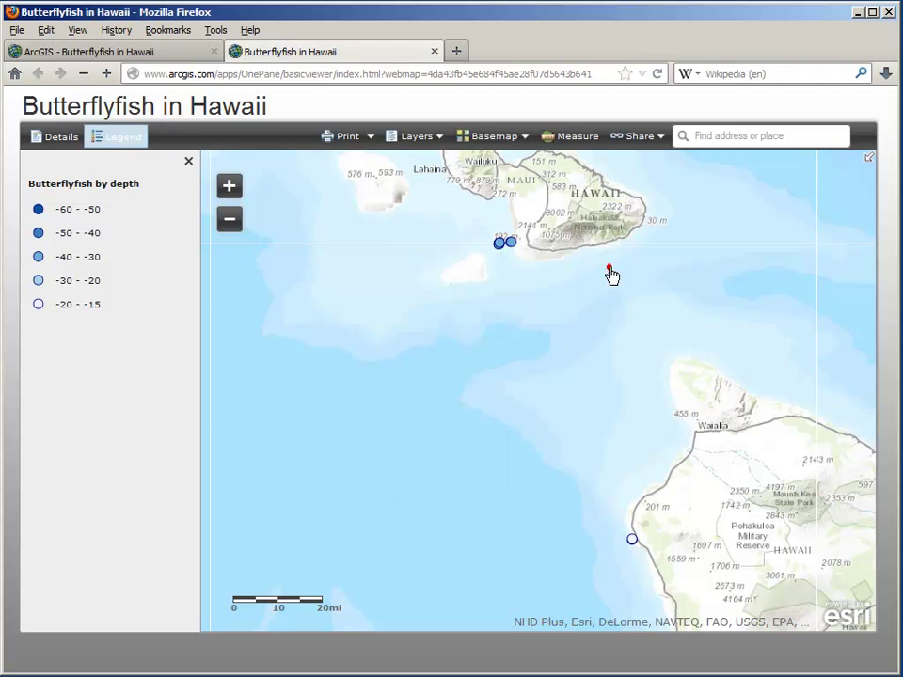
{"action": "left_click", "coordinate": [434, 52]}
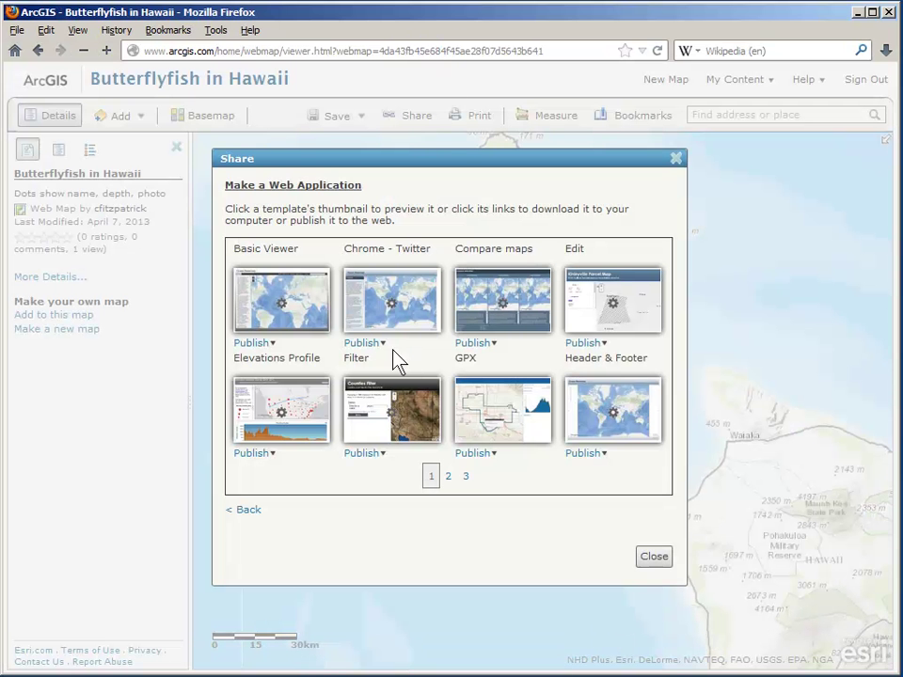
- Publish the map as a Basic Viewer app titled 'Butterflyfish app'
{"action": "left_click", "coordinate": [273, 344]}
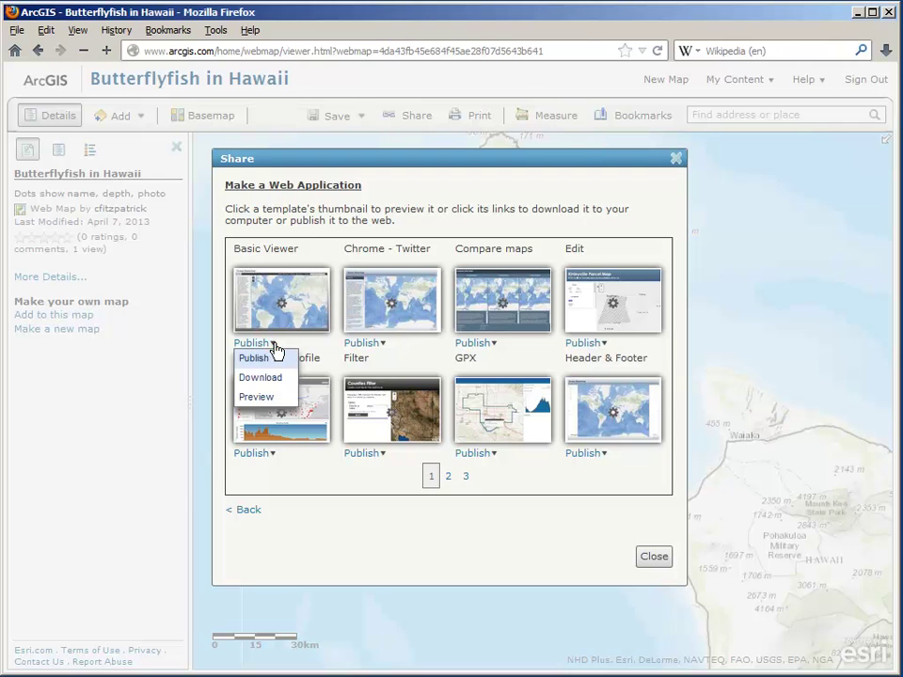
{"action": "left_click", "coordinate": [260, 359]}
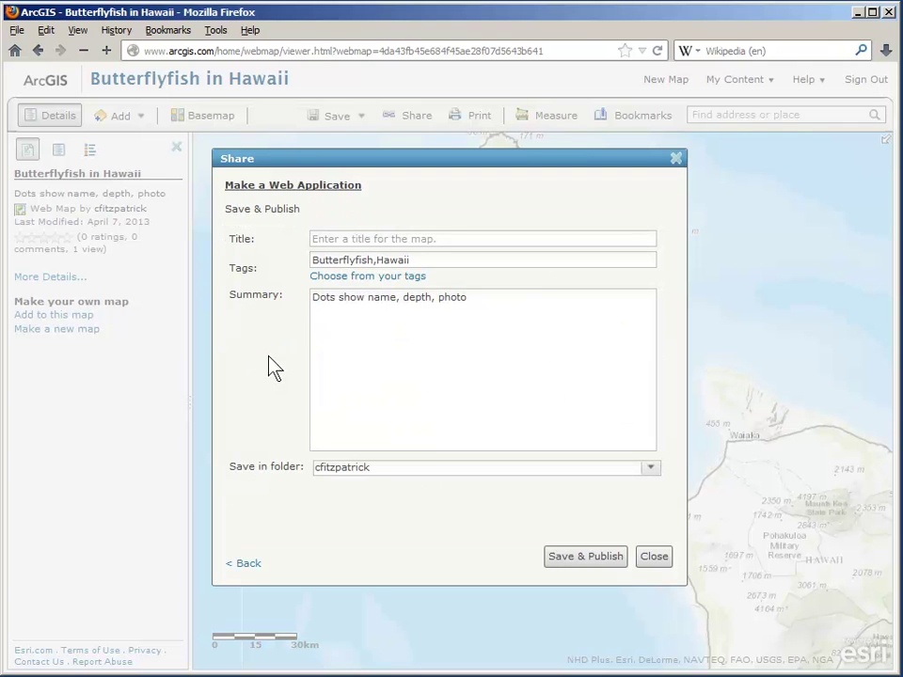
{"action": "left_click", "coordinate": [379, 237]}
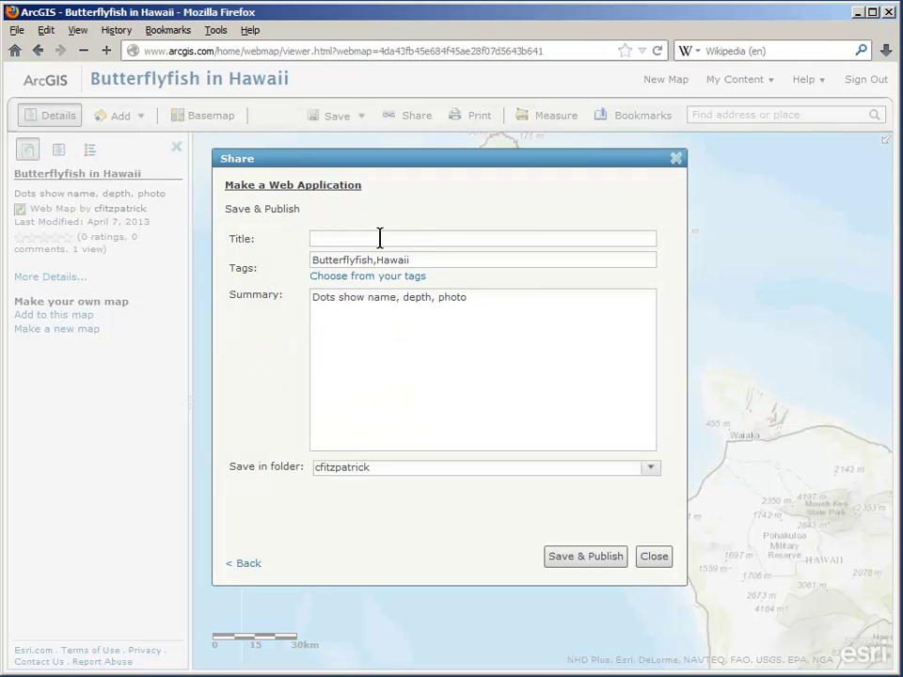
{"action": "type", "text": "Butterflyfish app"}
{"action": "left_click", "coordinate": [587, 561]}
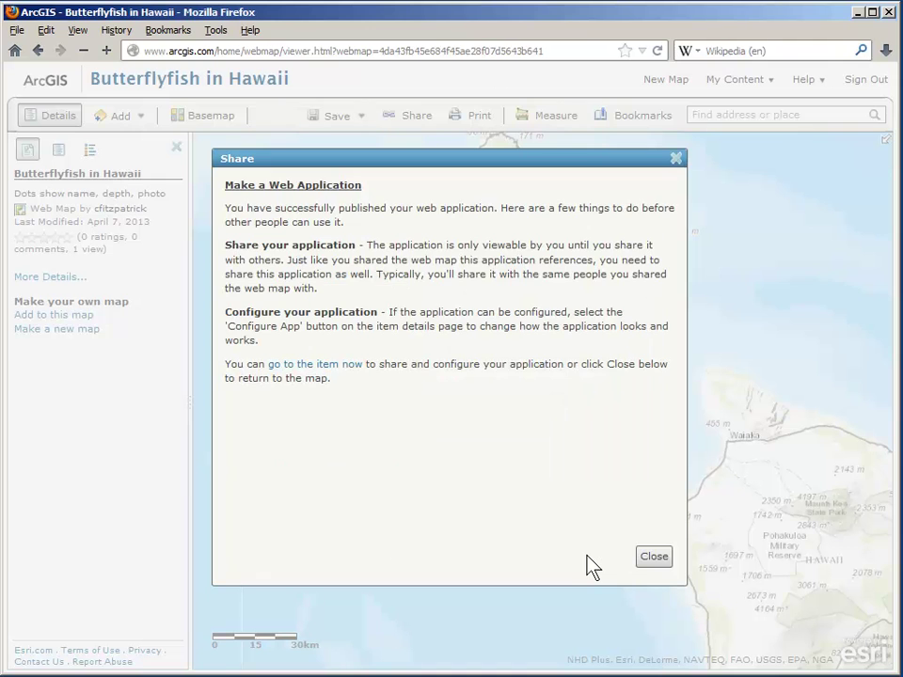
- Share the app publicly with Everyone from its item page and open it in a new tab
{"action": "left_click", "coordinate": [342, 369]}
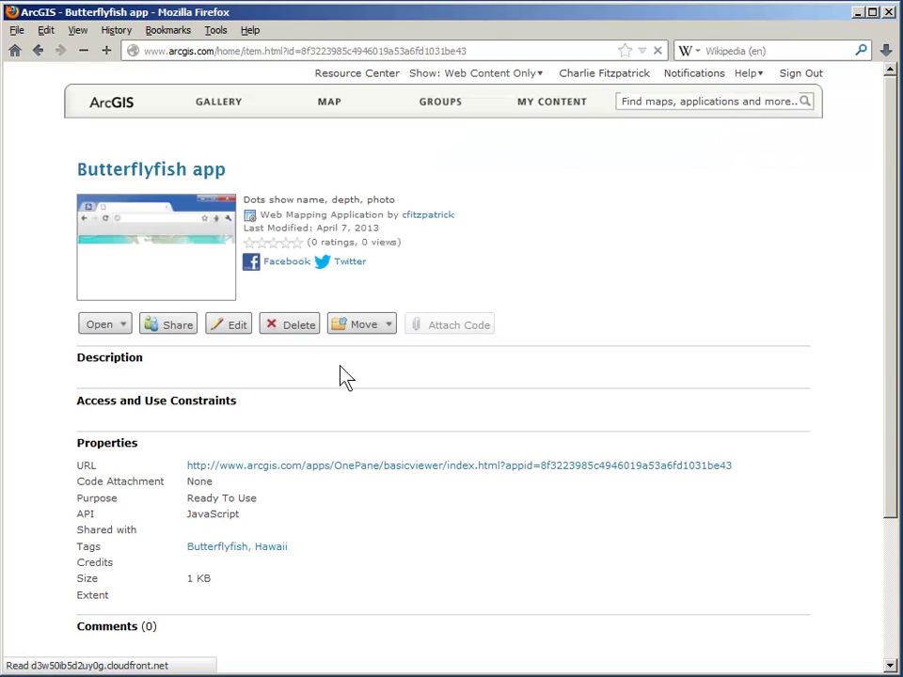
{"action": "left_click", "coordinate": [171, 327]}
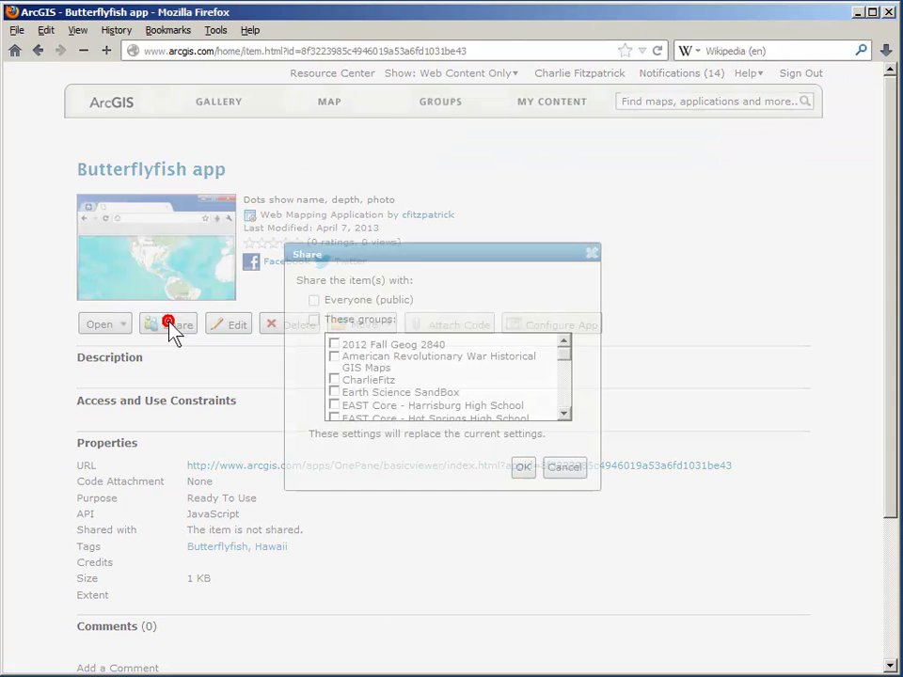
{"action": "left_click", "coordinate": [315, 301]}
{"action": "left_click", "coordinate": [523, 468]}
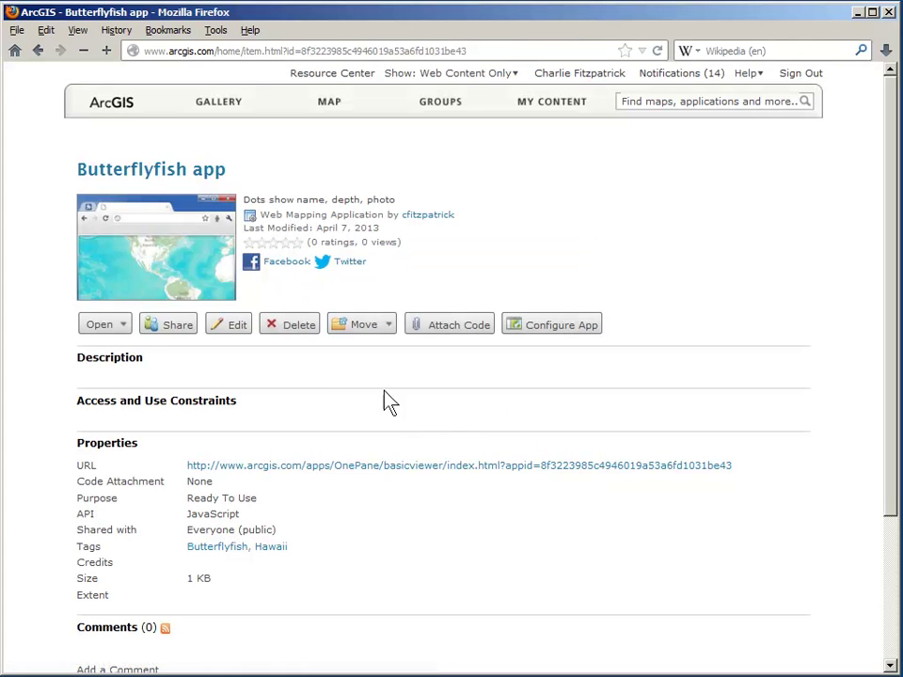
{"action": "left_click", "coordinate": [151, 285]}
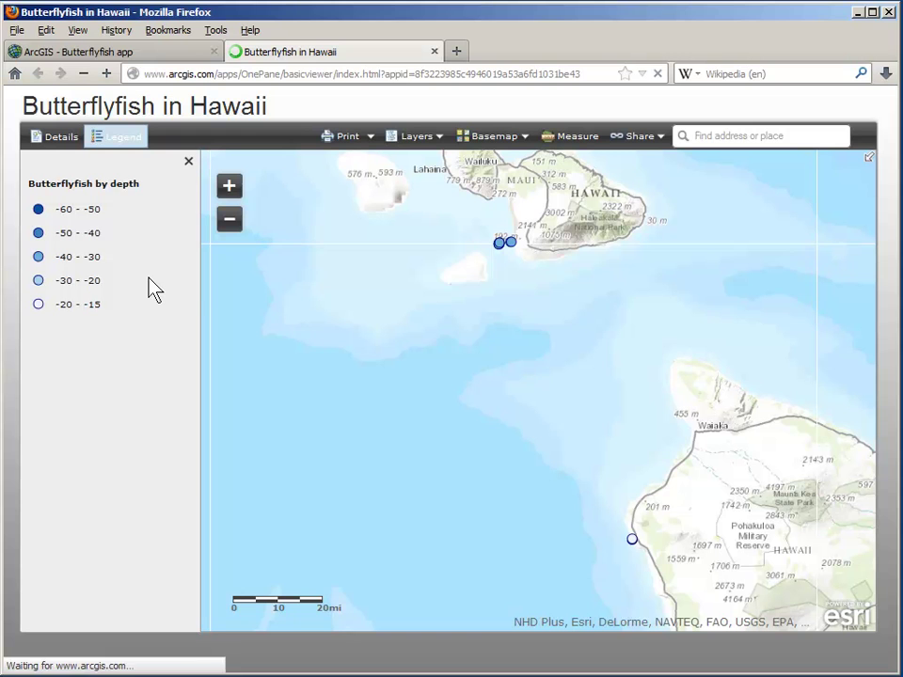
- Check the app's Share options, then show the Reticulated Butterflyfish pop-up near Maui
{"action": "left_click", "coordinate": [654, 141]}
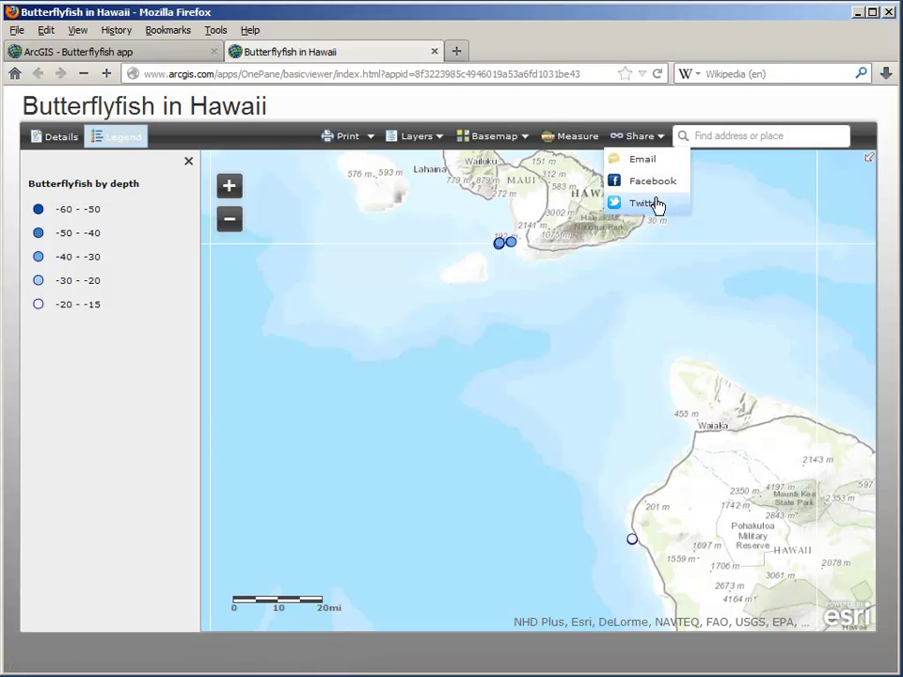
{"action": "left_click", "coordinate": [501, 243]}
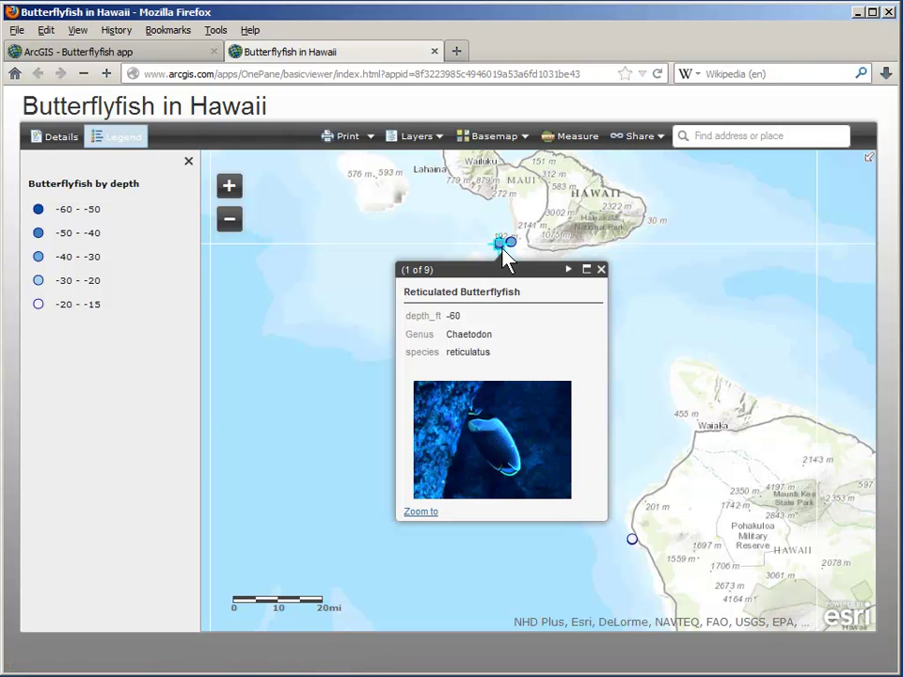